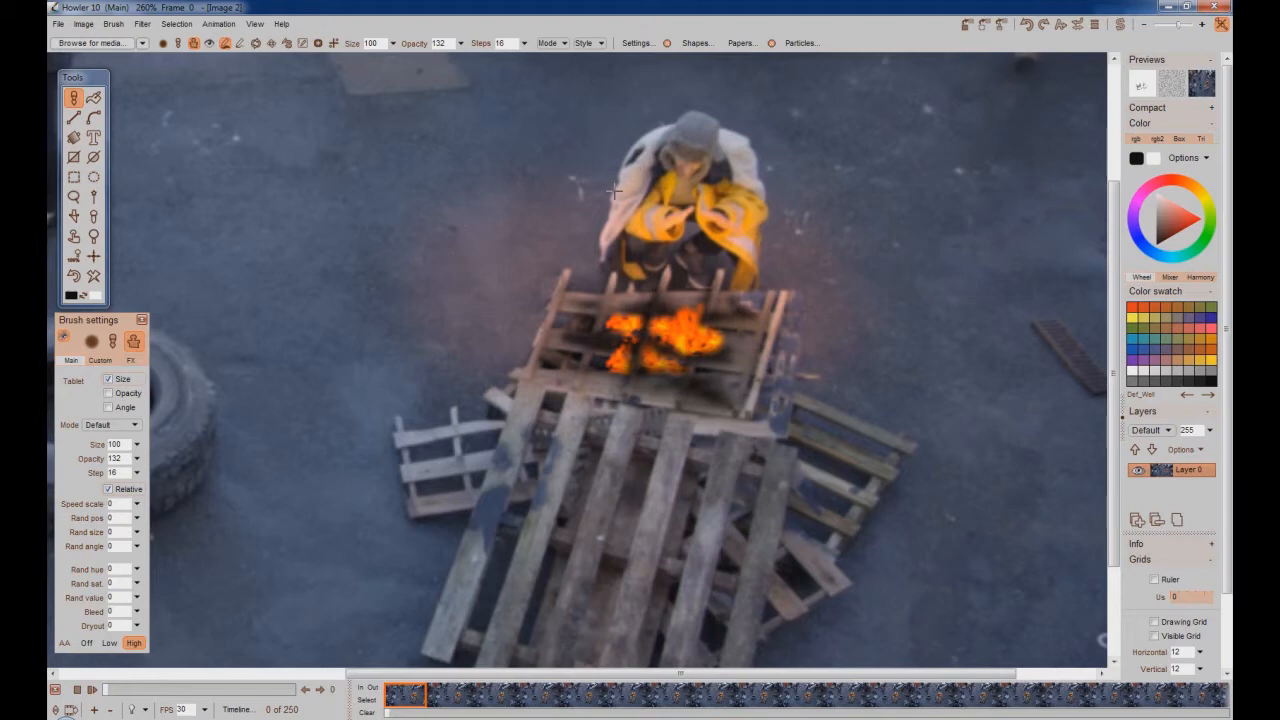
# Step: Scrub the animation to frame 80 and back to frame 0 to review the pallet fire
pyautogui.moveTo(110, 697); pyautogui.dragTo(203, 683)
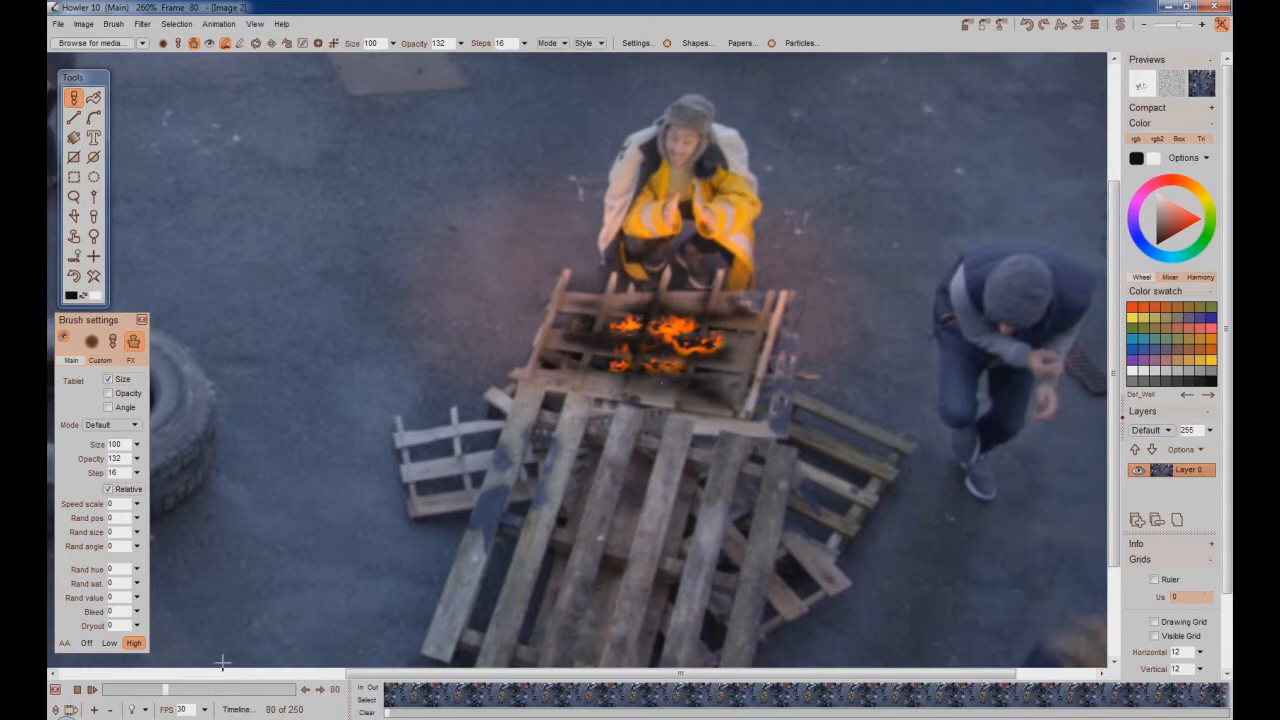
pyautogui.moveTo(165, 689); pyautogui.dragTo(78, 698)
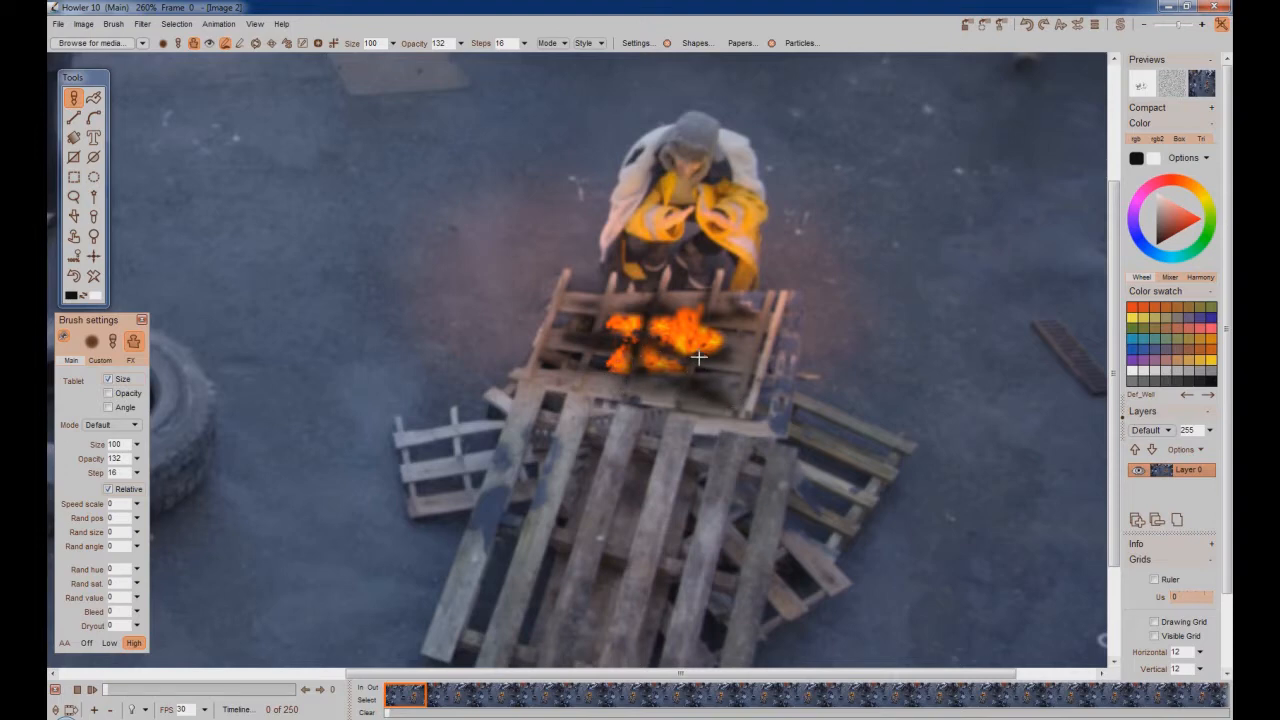
pyautogui.click(114, 25)
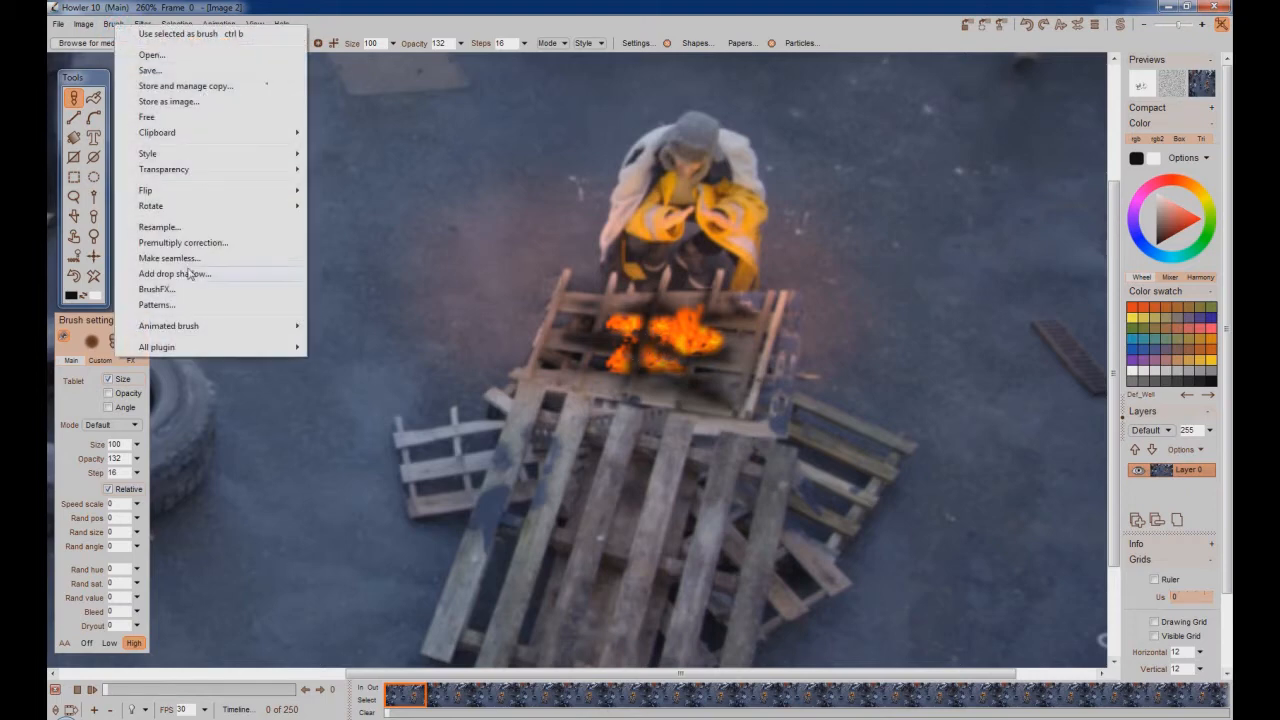
pyautogui.moveTo(190, 335)
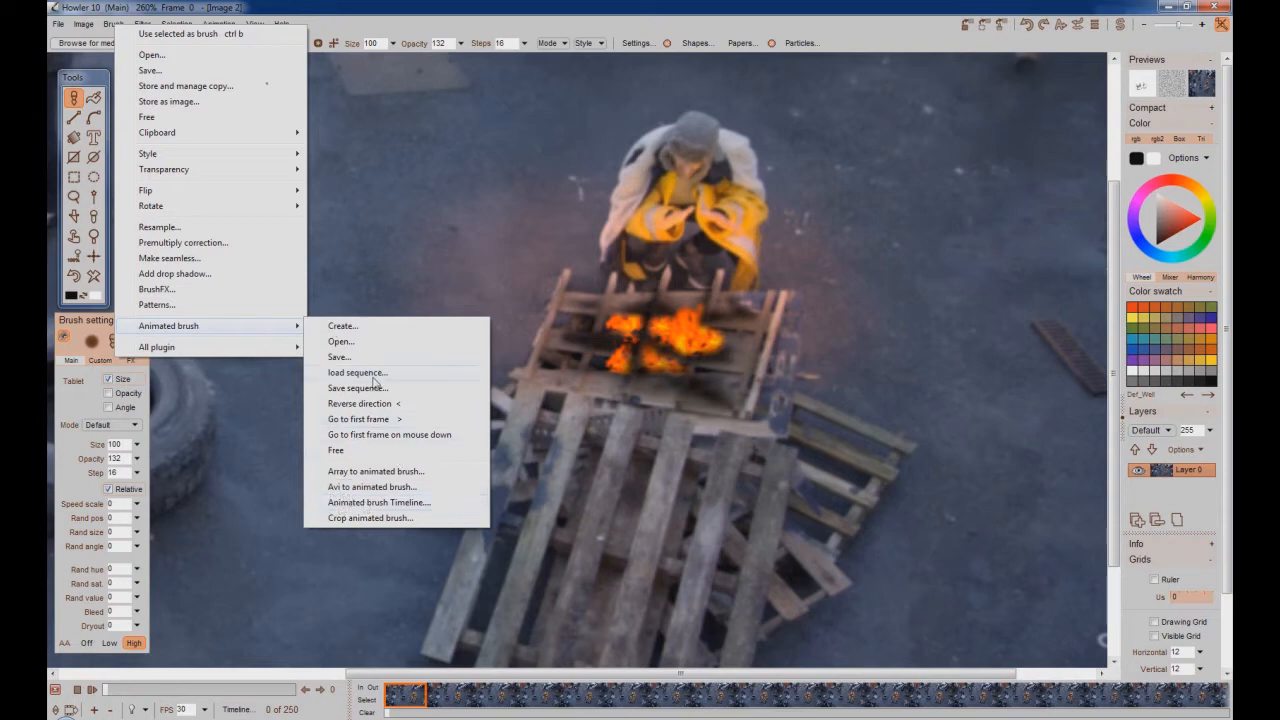
pyautogui.click(608, 14)
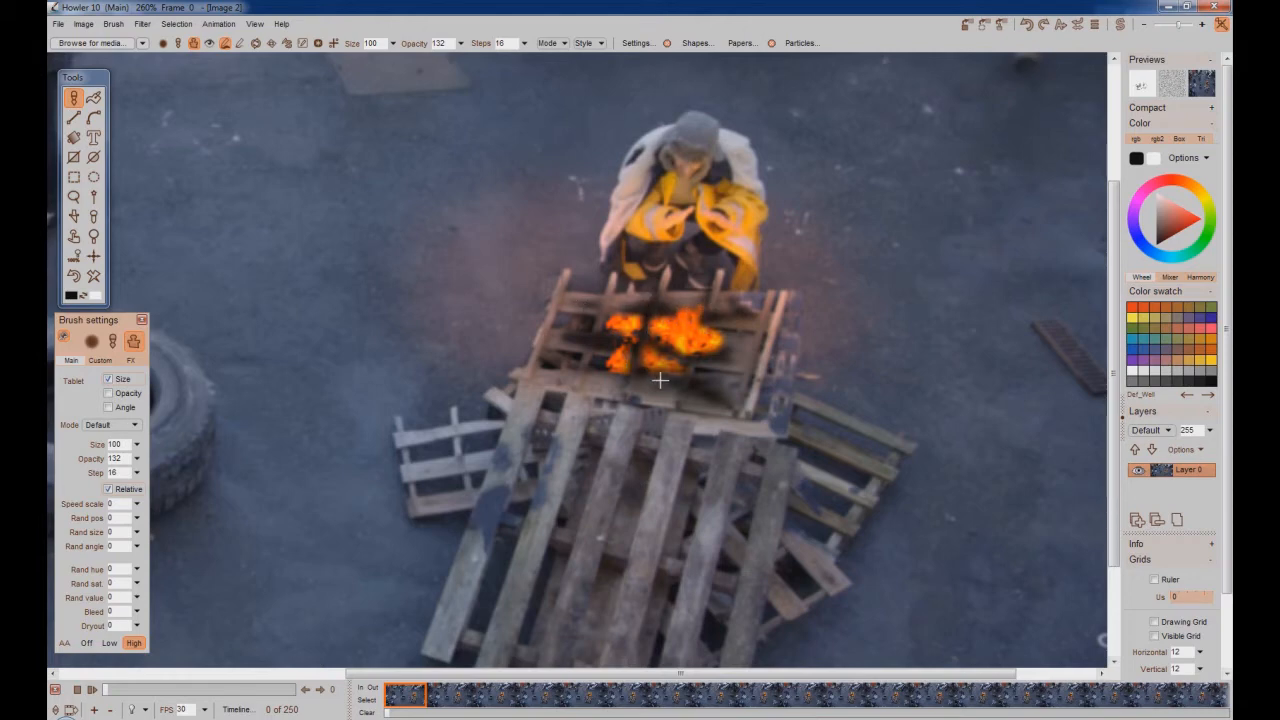
# Step: Play the animation to examine the composited pallet fire in the full frame and in close-up, and stop playback
pyautogui.click(91, 689)
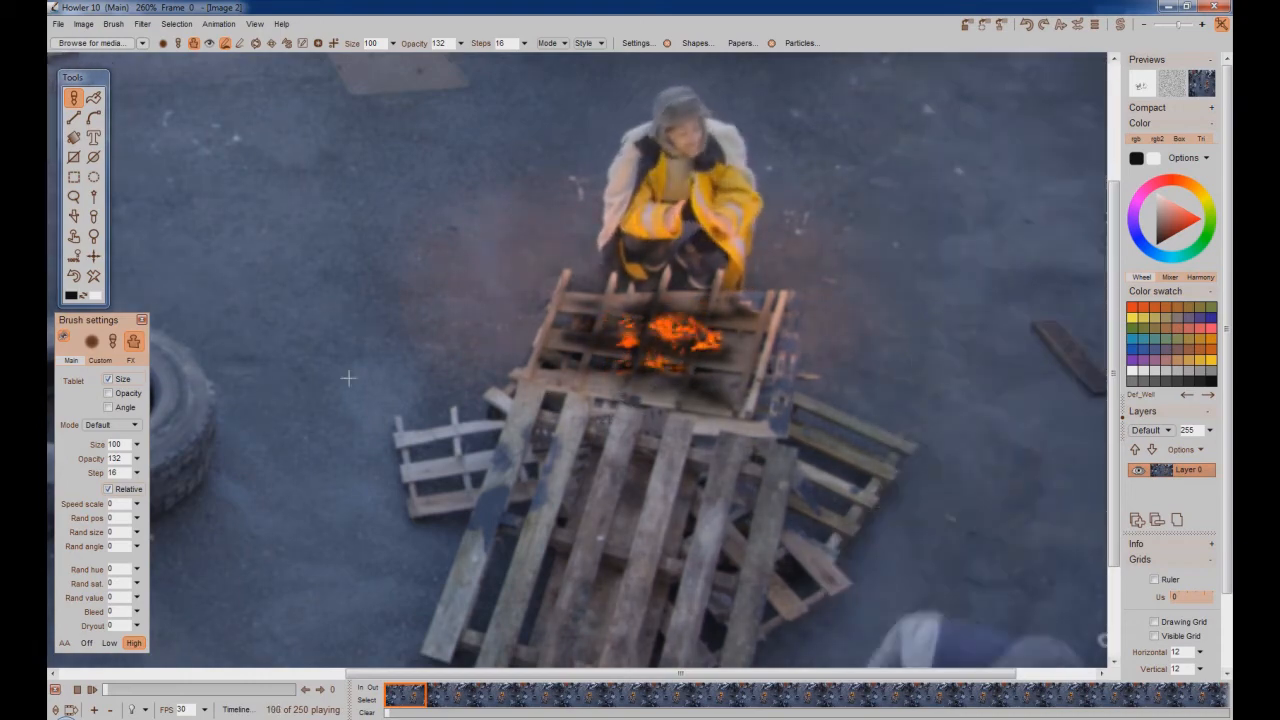
pyautogui.click(73, 237)
pyautogui.moveTo(584, 359); pyautogui.dragTo(592, 365)
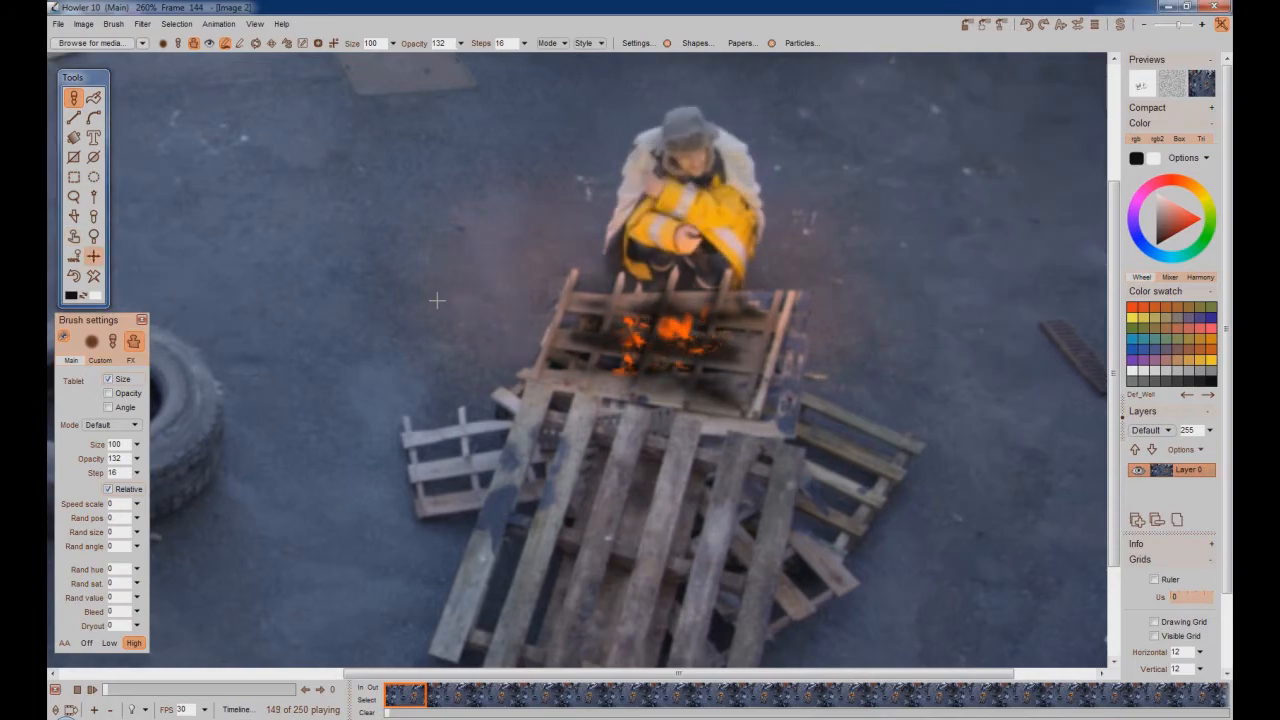
pyautogui.scroll(-5, 592, 365)
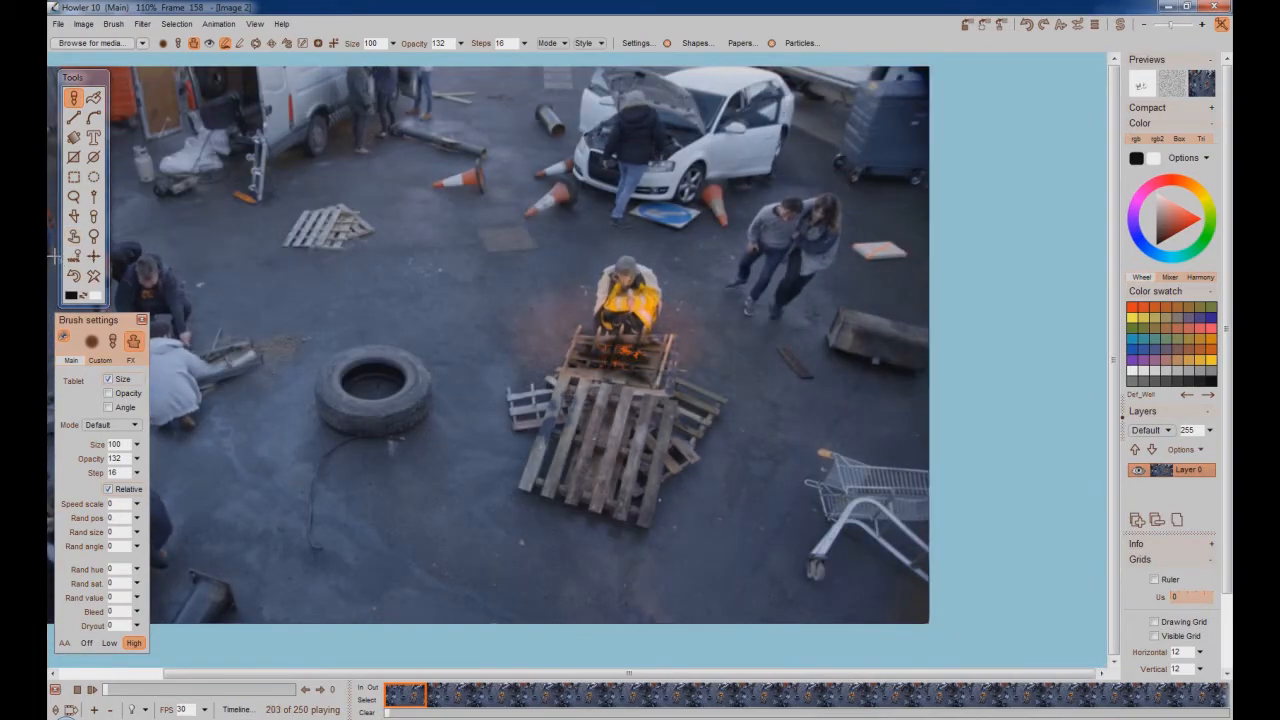
pyautogui.moveTo(588, 364); pyautogui.dragTo(766, 391)
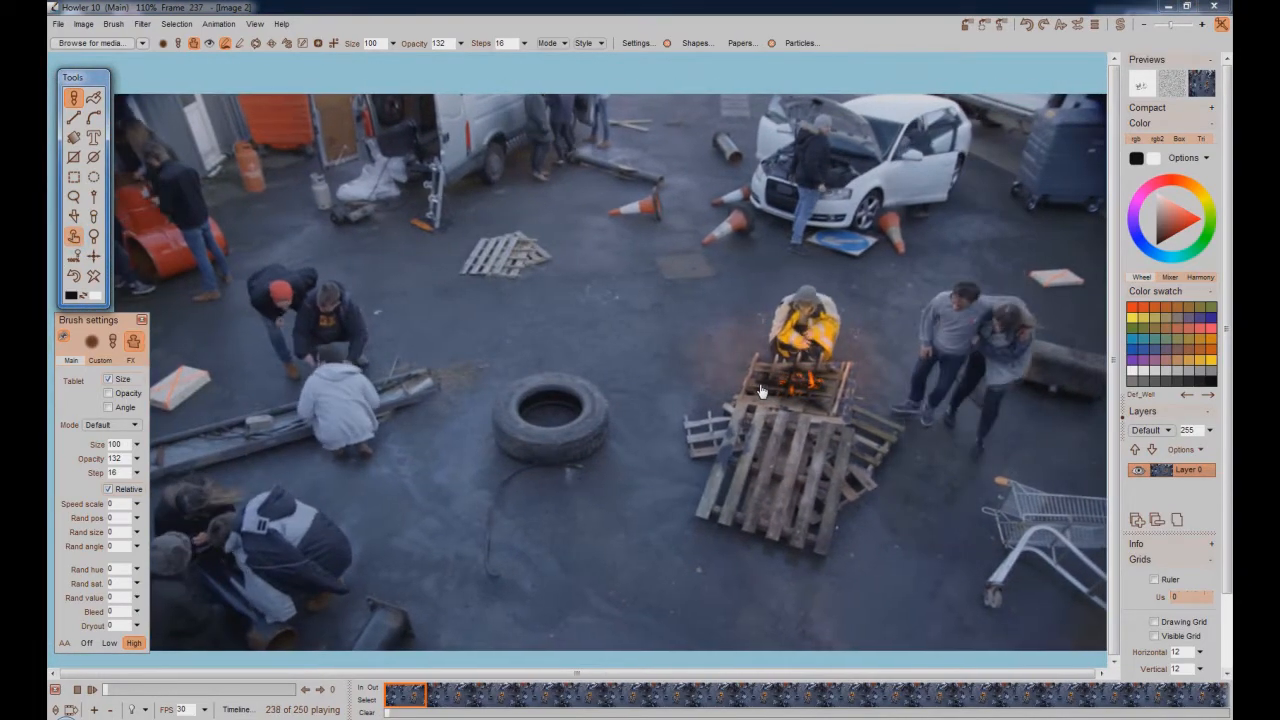
pyautogui.scroll(-2, 738, 372)
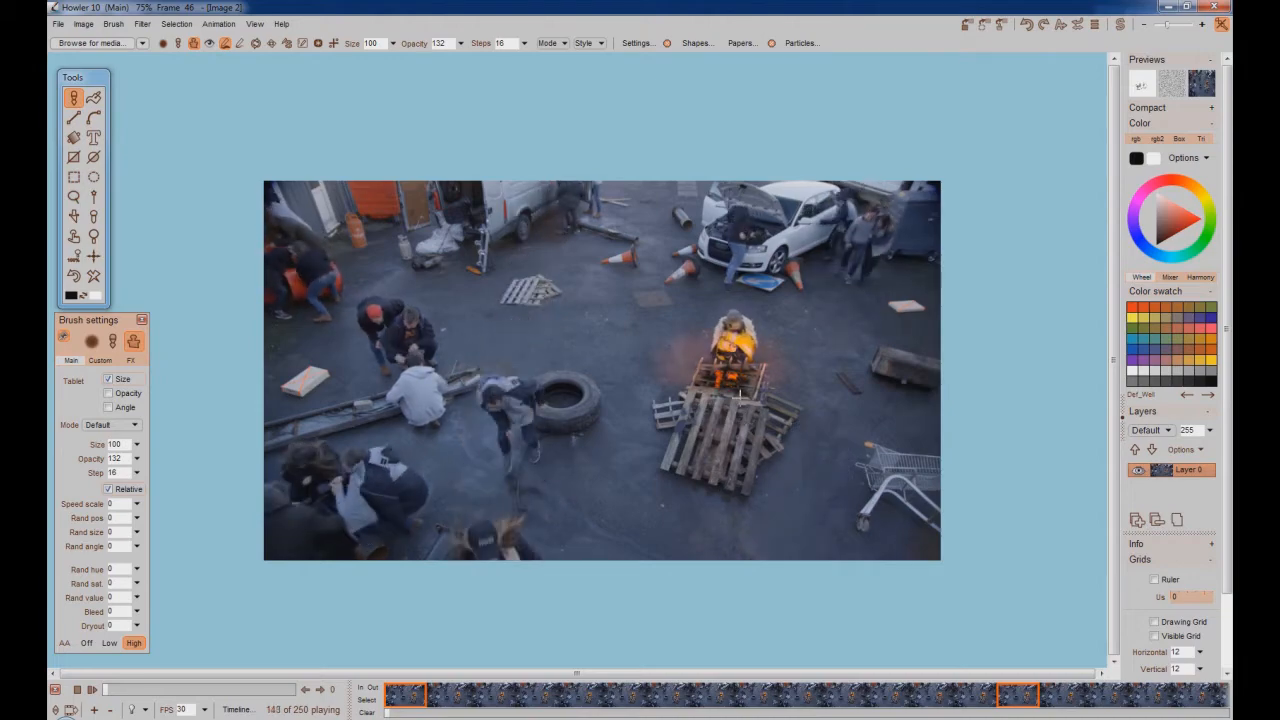
pyautogui.scroll(1, 777, 466)
pyautogui.scroll(5, 783, 469)
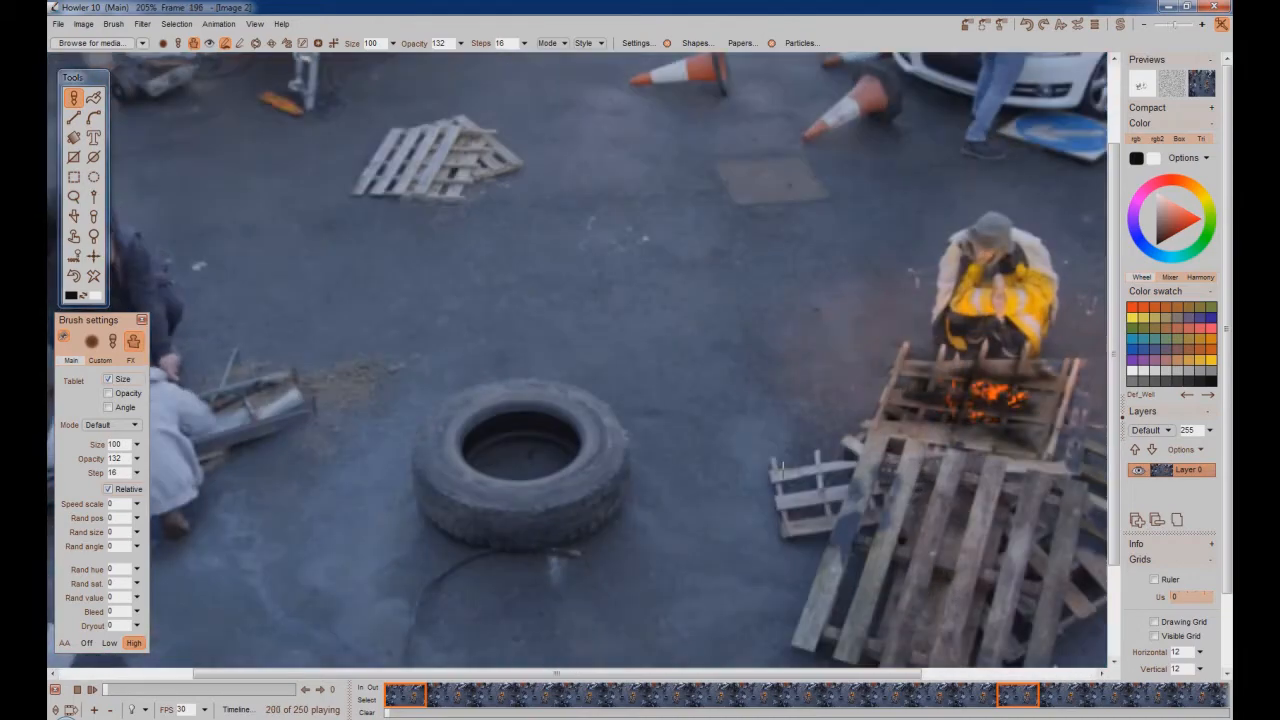
pyautogui.click(73, 243)
pyautogui.moveTo(442, 356); pyautogui.dragTo(249, 349)
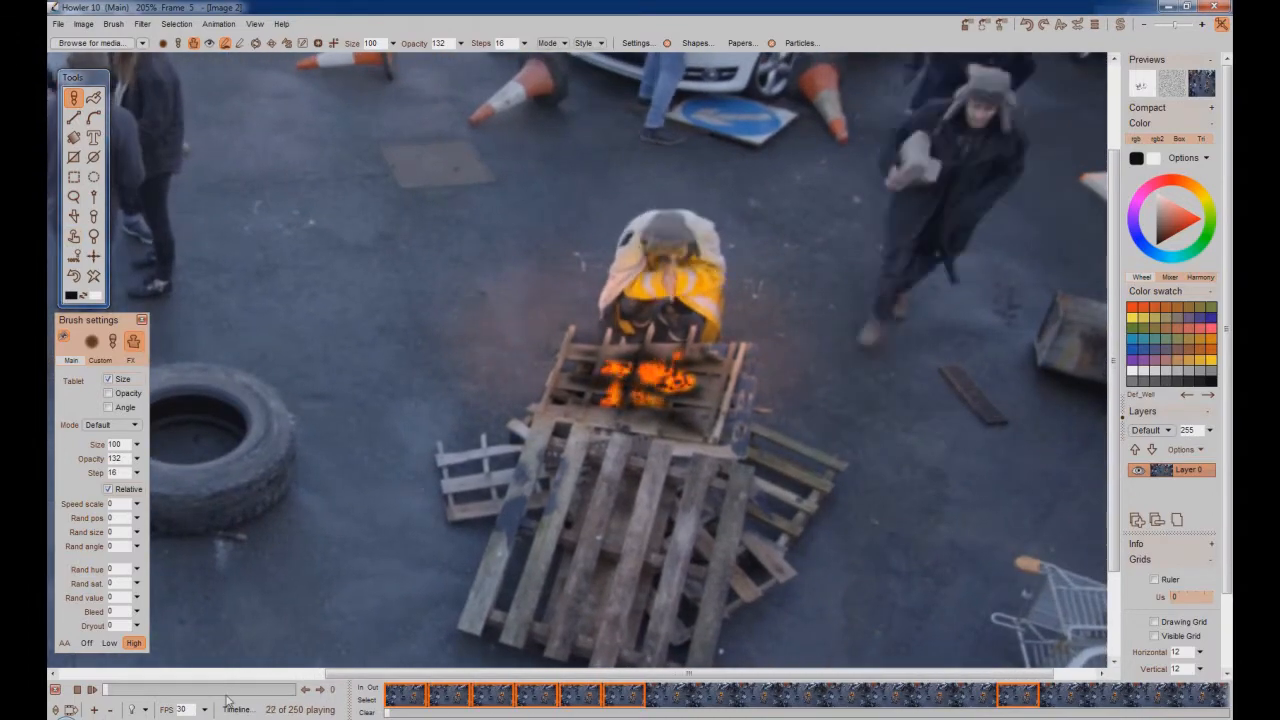
pyautogui.click(77, 690)
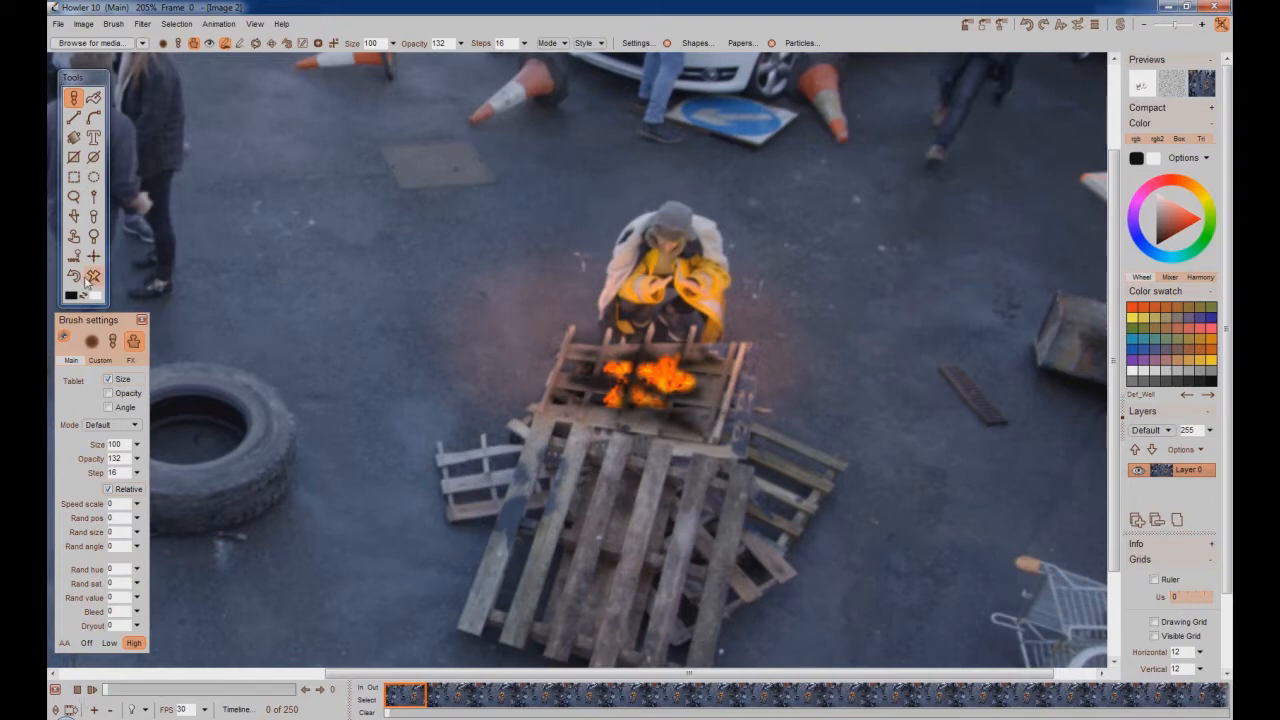
# Step: Draw a lasso selection on the first frame around the area of the pallet fire below the seated man
pyautogui.click(73, 196)
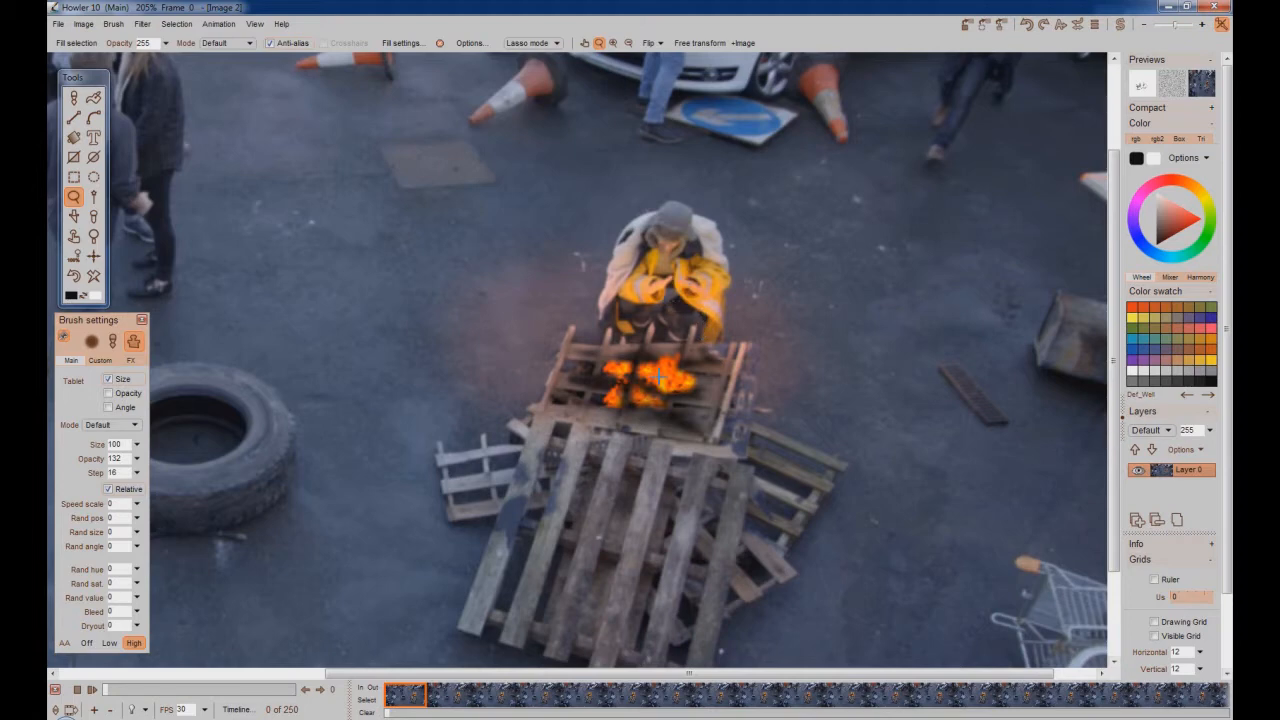
pyautogui.moveTo(106, 692)
pyautogui.mouseDown()
pyautogui.moveTo(283, 716)
pyautogui.moveTo(108, 696)
pyautogui.mouseUp()
pyautogui.moveTo(106, 690)
pyautogui.mouseDown()
pyautogui.moveTo(205, 711)
pyautogui.moveTo(104, 709)
pyautogui.mouseUp()
pyautogui.moveTo(658, 385); pyautogui.dragTo(657, 387)
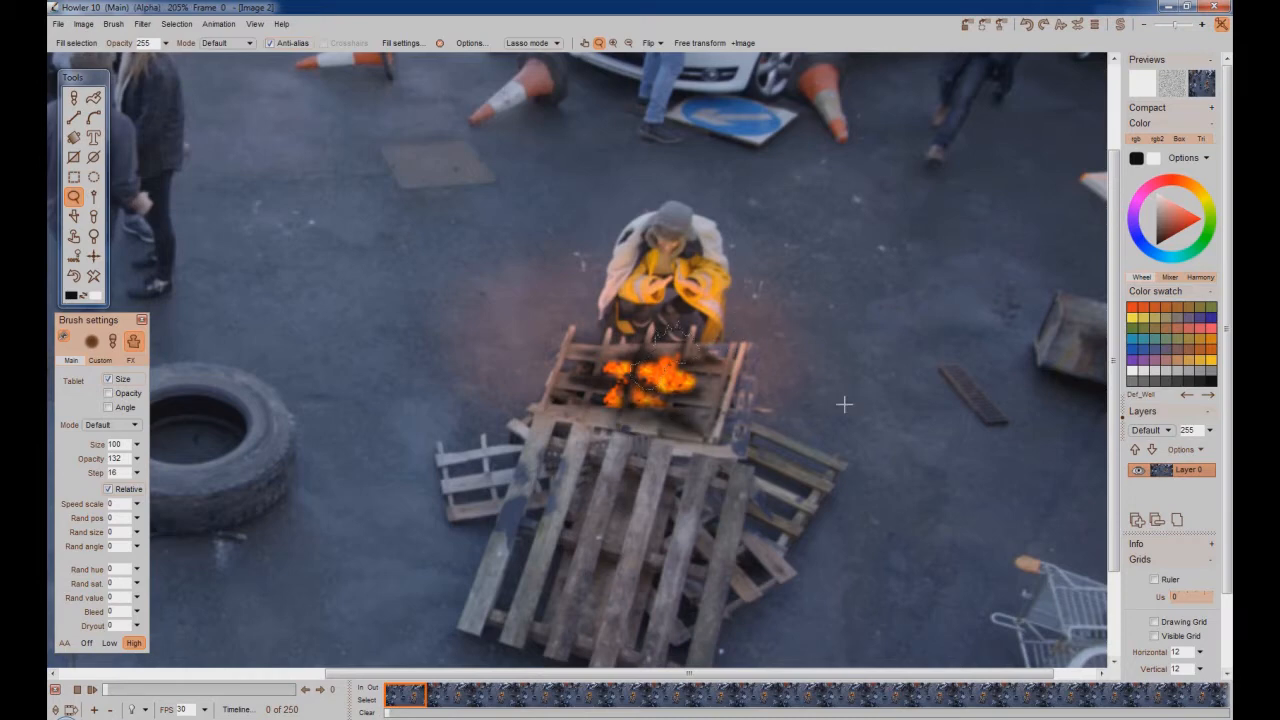
# Step: Soften the selection with a low level of Gaussian blur, using the Approximate algorithm
pyautogui.click(176, 24)
pyautogui.click(234, 180)
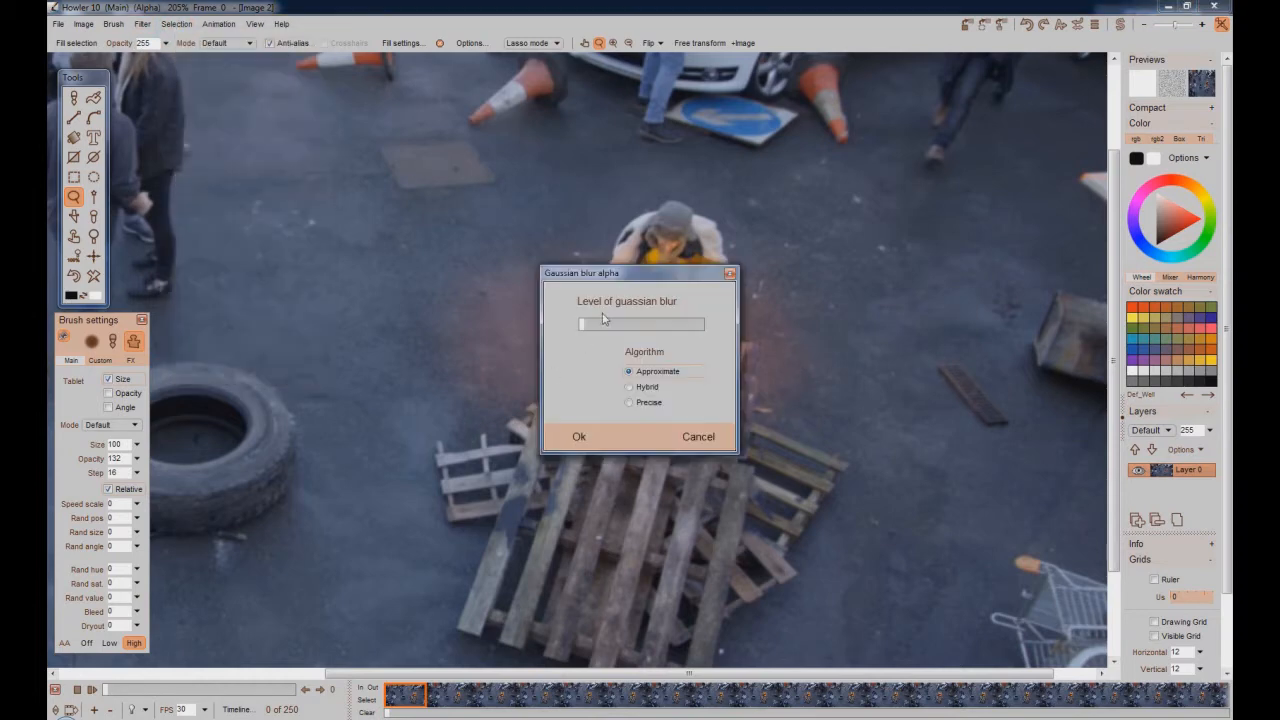
pyautogui.moveTo(622, 274); pyautogui.dragTo(382, 246)
pyautogui.moveTo(343, 302); pyautogui.dragTo(358, 302)
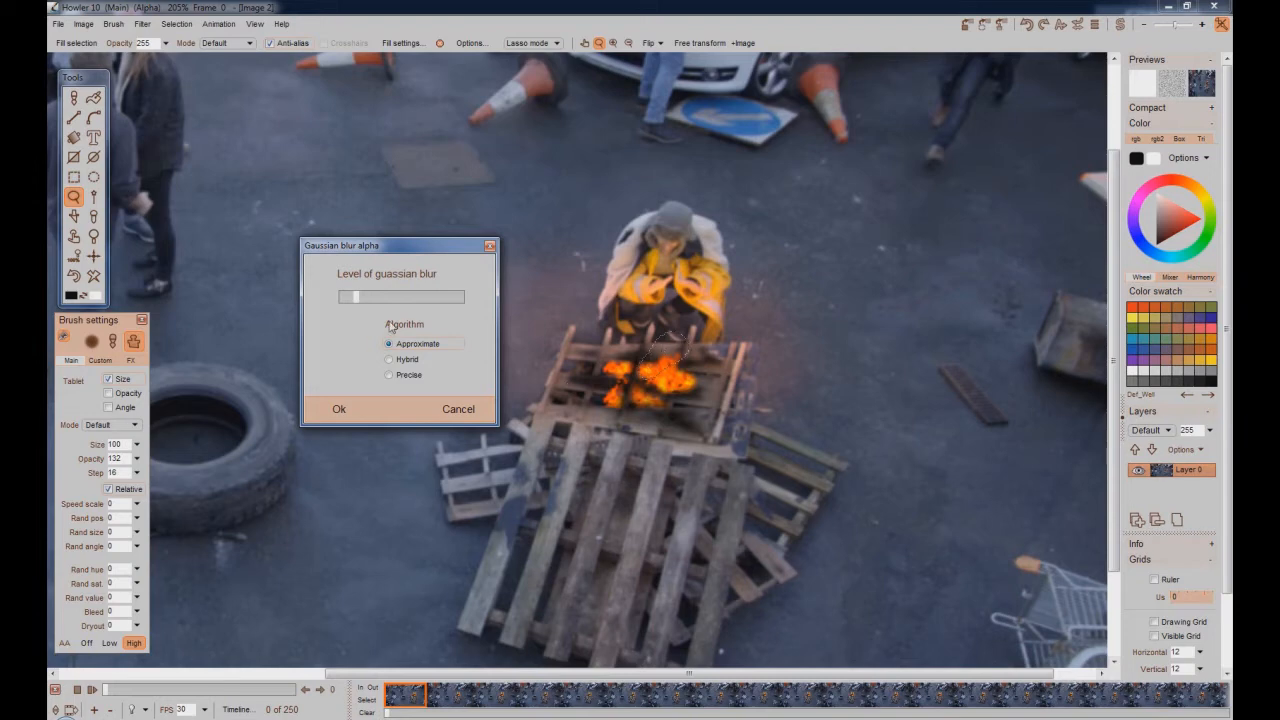
pyautogui.moveTo(356, 293); pyautogui.dragTo(347, 299)
pyautogui.click(345, 408)
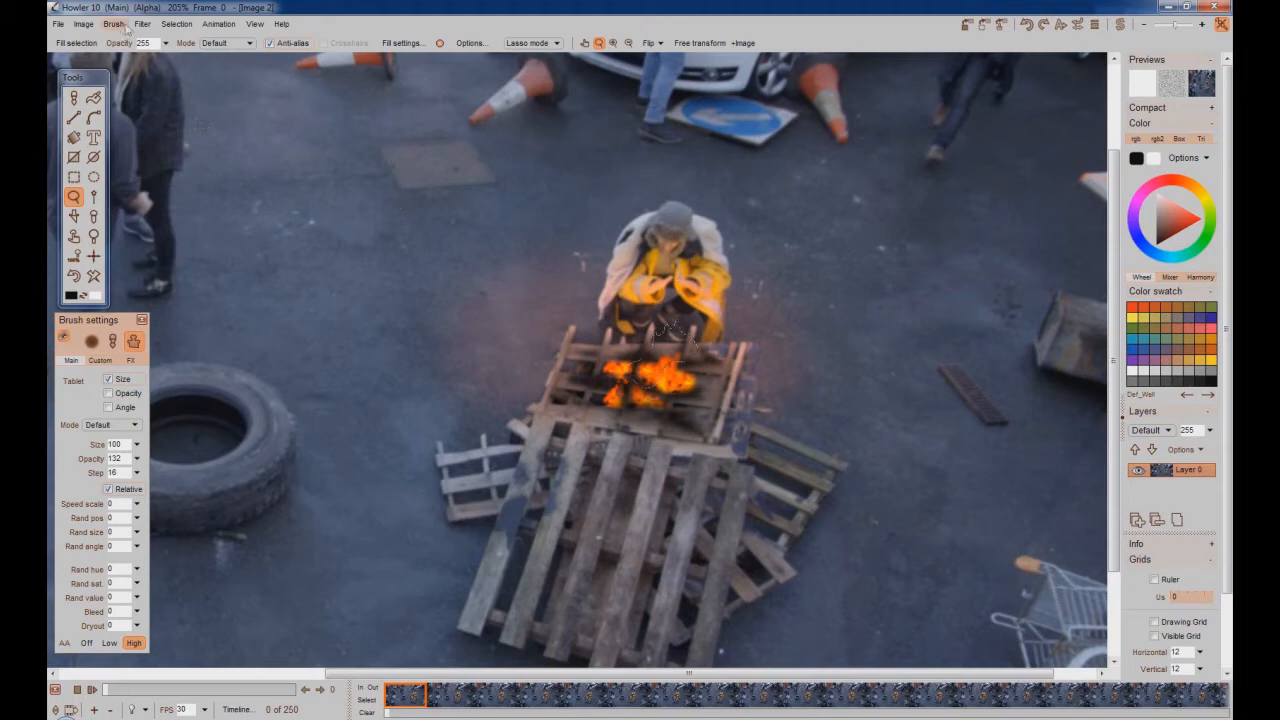
# Step: Open the Brush keyframer, enlarge its preview, and set the fire brush's scale to 22 and angle to -17
pyautogui.click(218, 23)
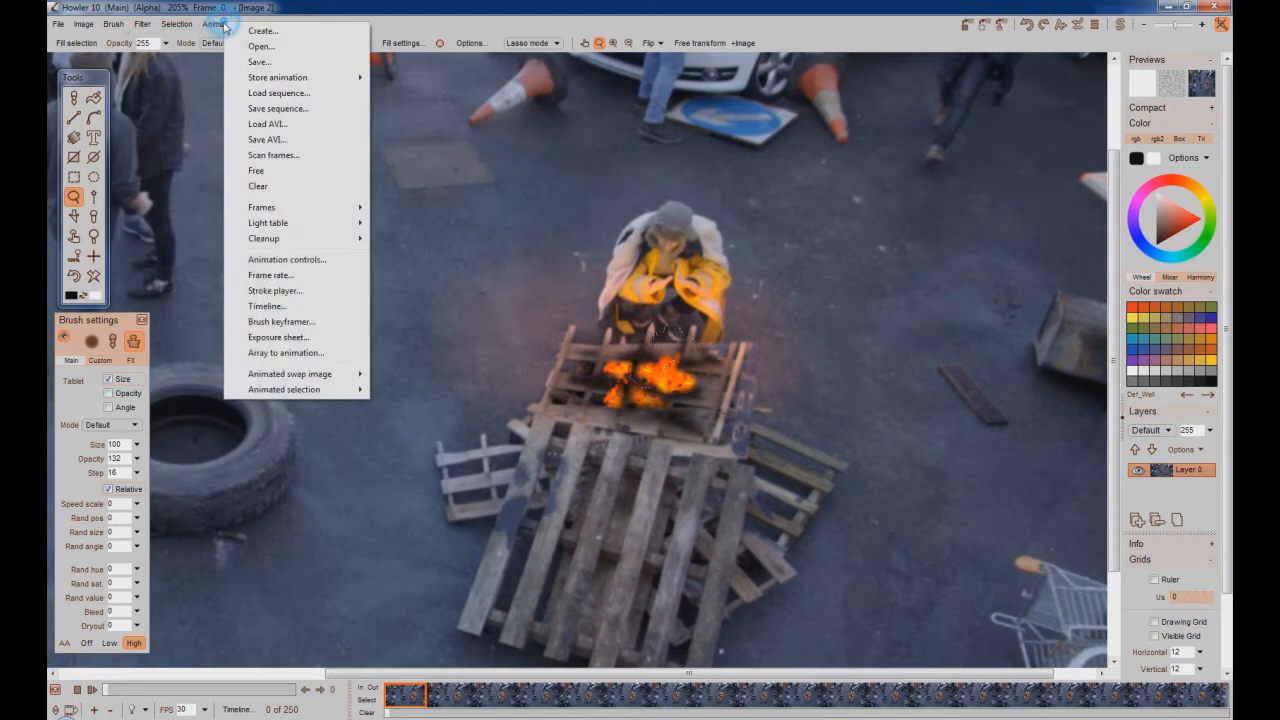
pyautogui.click(293, 321)
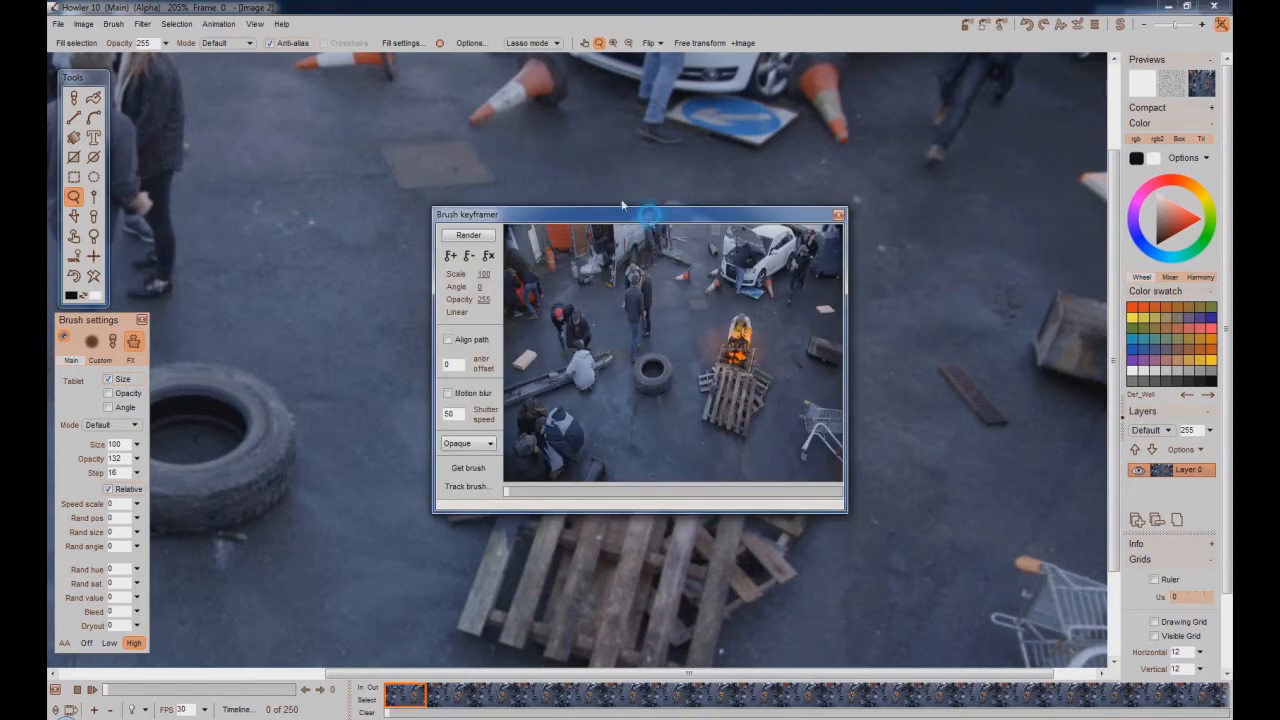
pyautogui.moveTo(672, 410)
pyautogui.mouseDown()
pyautogui.moveTo(786, 449)
pyautogui.moveTo(966, 543)
pyautogui.moveTo(1036, 608)
pyautogui.moveTo(1064, 605)
pyautogui.mouseUp()
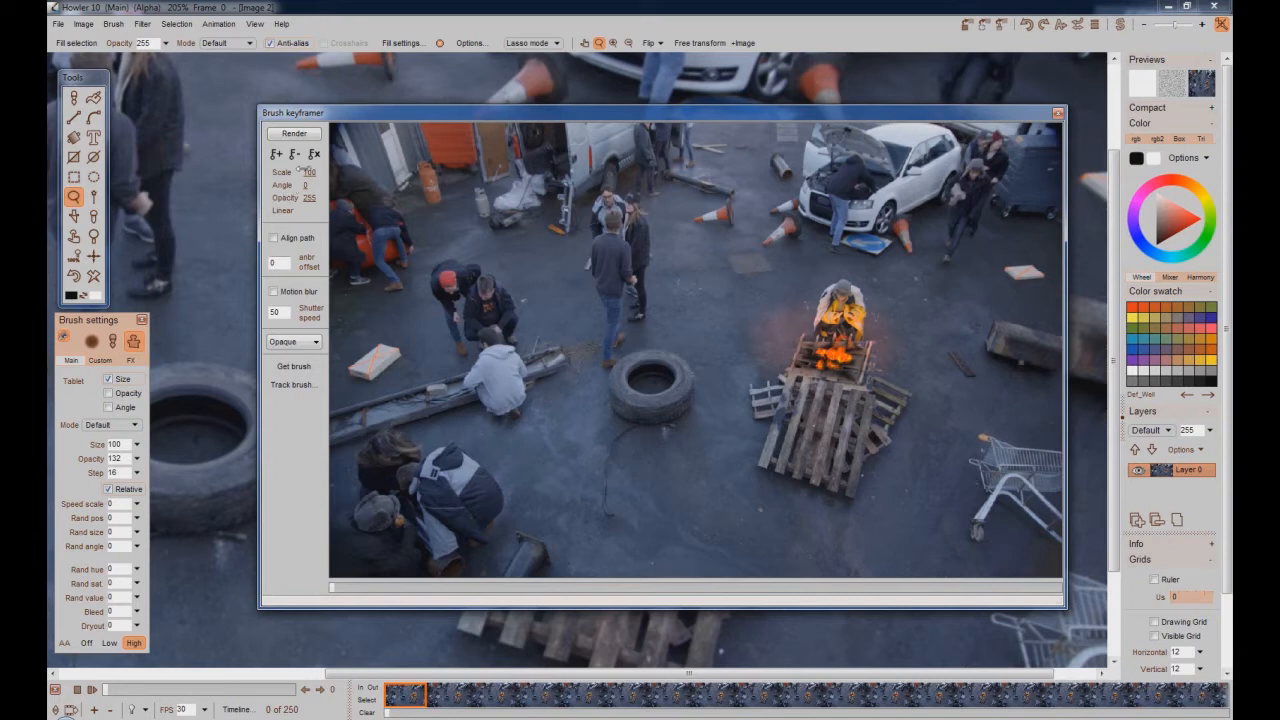
pyautogui.moveTo(310, 172); pyautogui.dragTo(287, 176)
pyautogui.click(305, 184)
pyautogui.moveTo(312, 184); pyautogui.dragTo(293, 186)
pyautogui.moveTo(291, 187); pyautogui.dragTo(295, 187)
# Step: Keyframe the fire brush over the pallet fire, render it through the animation, and clear the selection
pyautogui.click(276, 154)
pyautogui.moveTo(331, 588)
pyautogui.mouseDown()
pyautogui.moveTo(597, 595)
pyautogui.moveTo(848, 578)
pyautogui.moveTo(826, 586)
pyautogui.moveTo(875, 587)
pyautogui.moveTo(880, 651)
pyautogui.moveTo(828, 588)
pyautogui.moveTo(310, 596)
pyautogui.mouseUp()
pyautogui.click(302, 135)
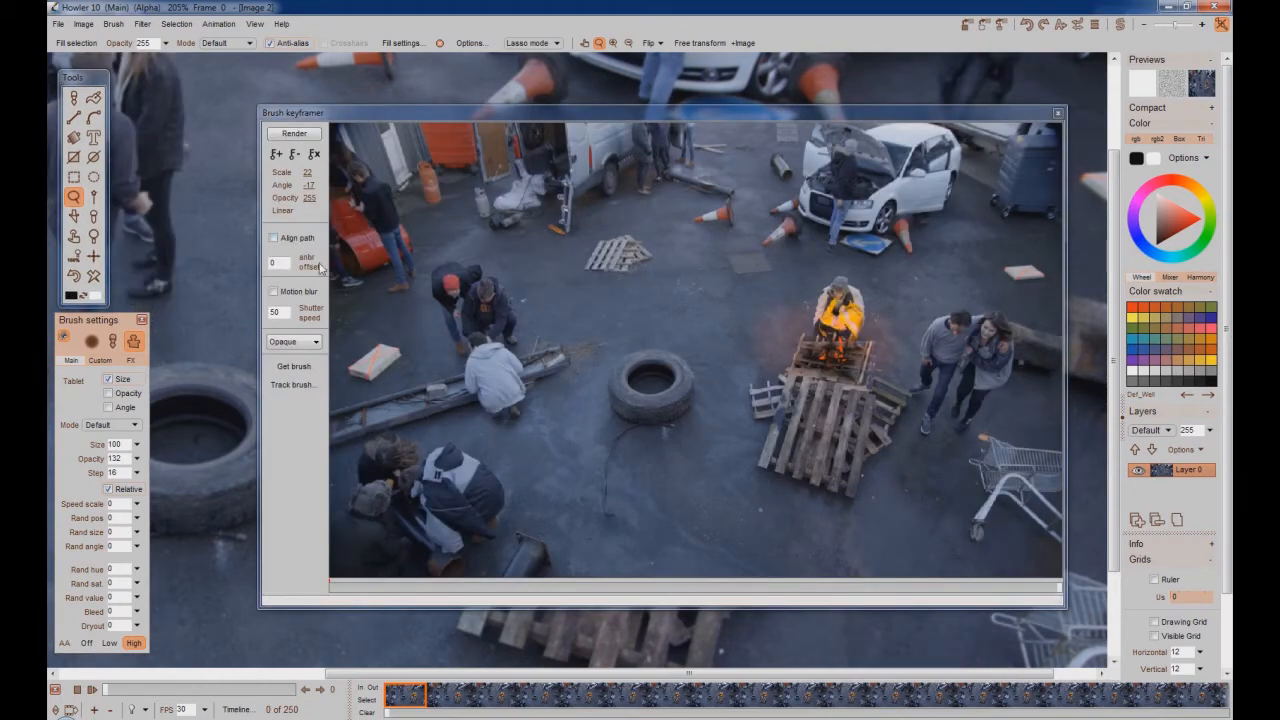
pyautogui.click(316, 342)
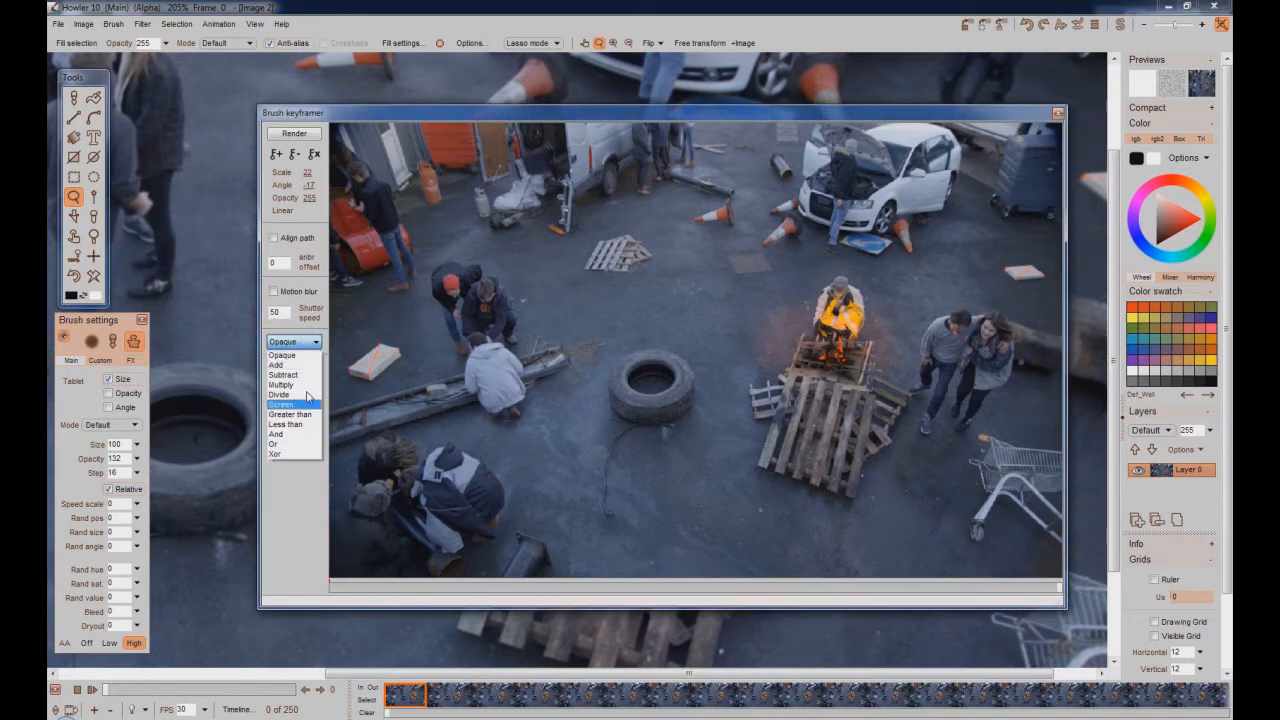
pyautogui.click(316, 350)
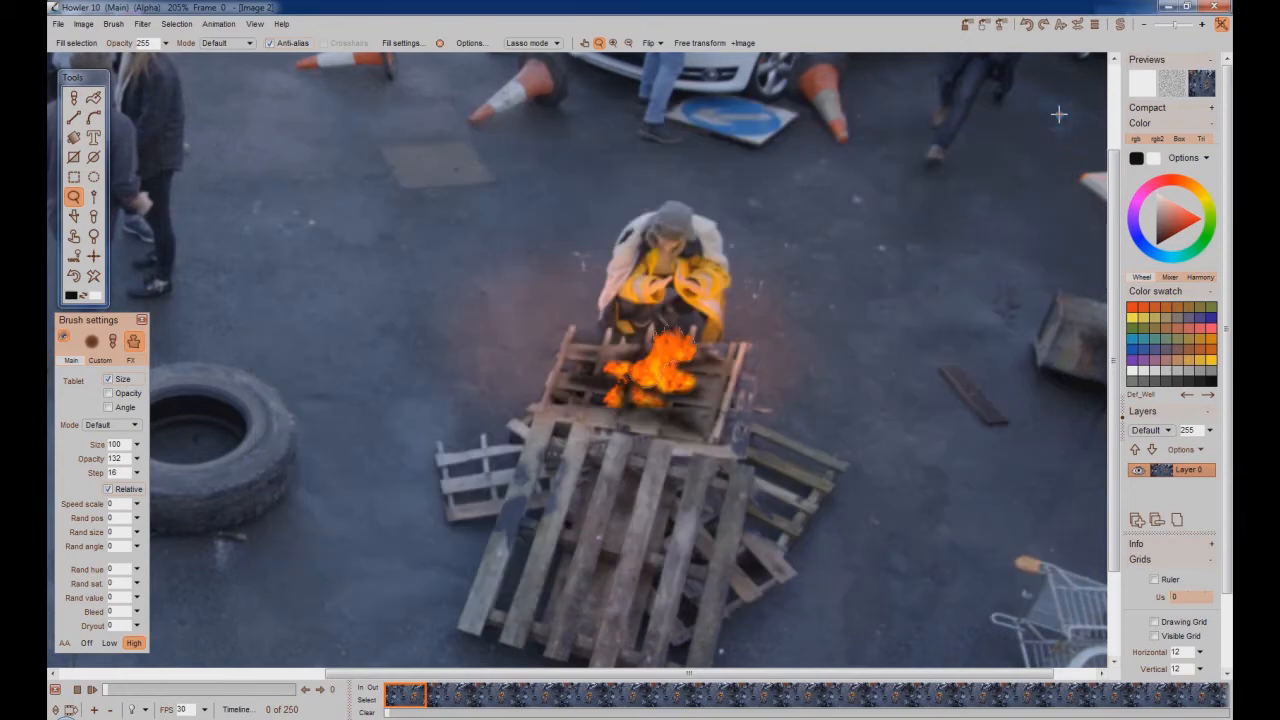
pyautogui.click(1058, 113)
pyautogui.click(176, 23)
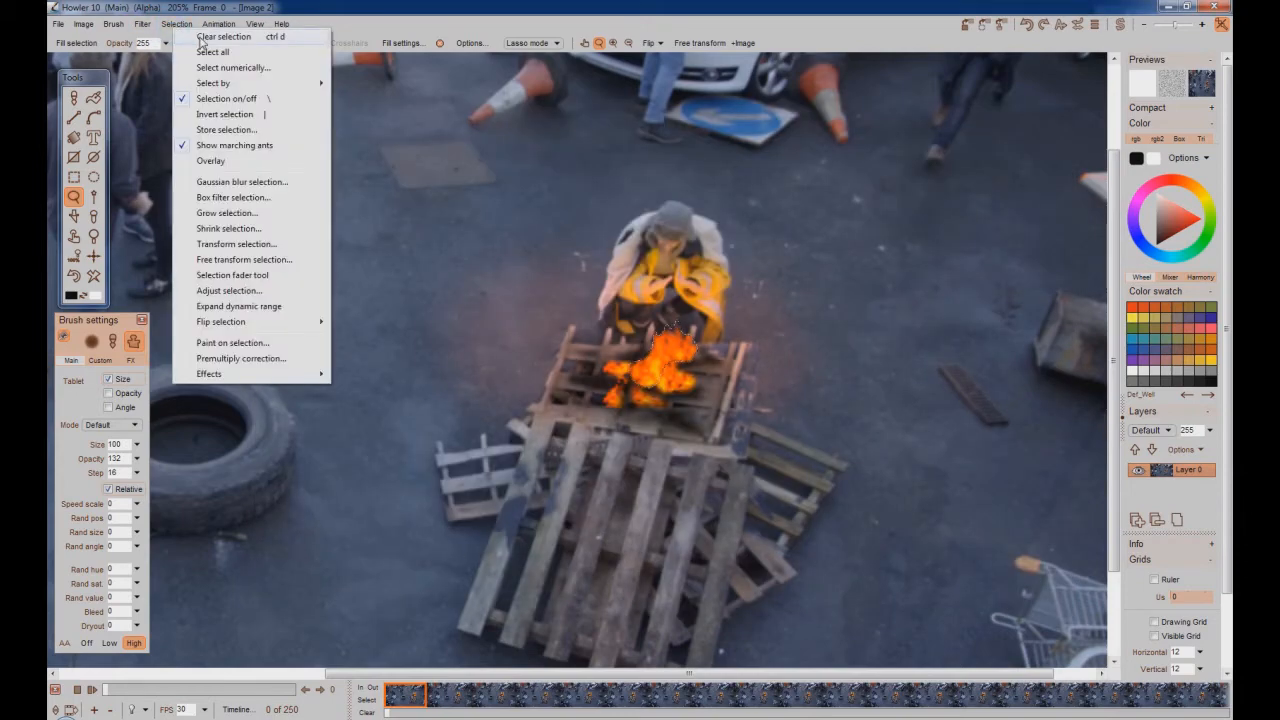
pyautogui.click(222, 37)
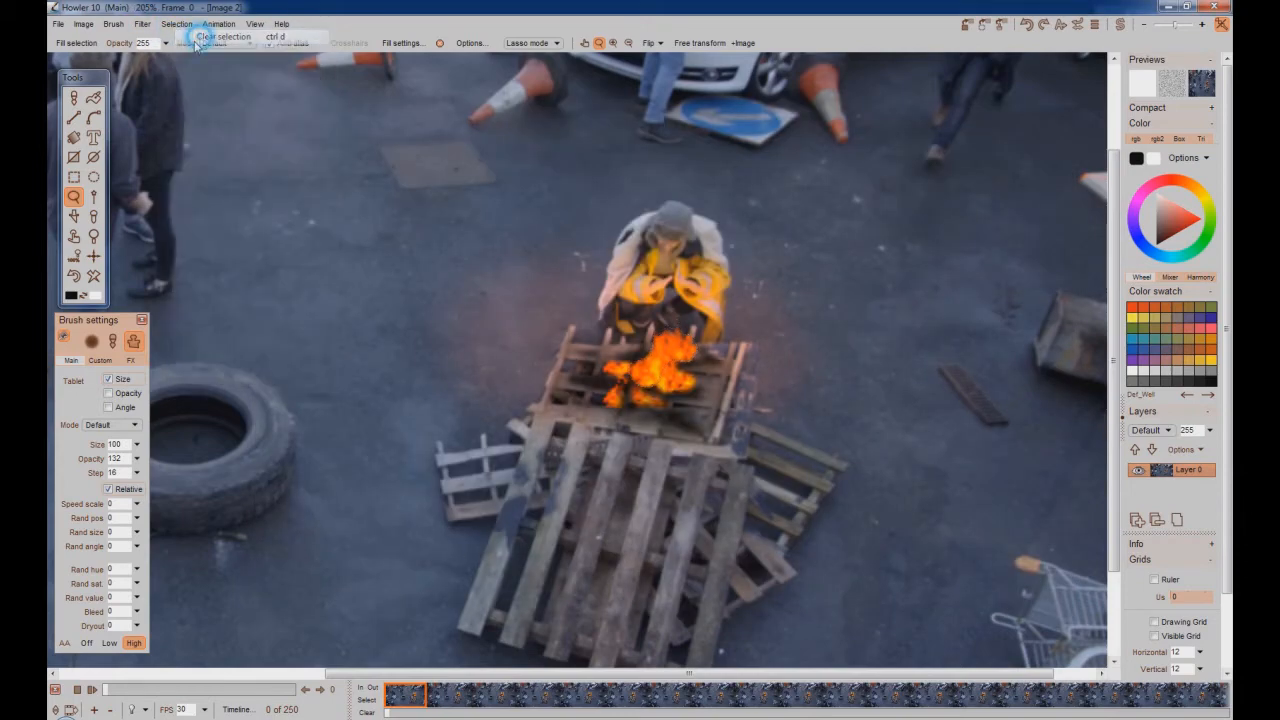
# Step: Play the rendered animation to review the added flames close up and in the full frame, and stop playback
pyautogui.click(91, 690)
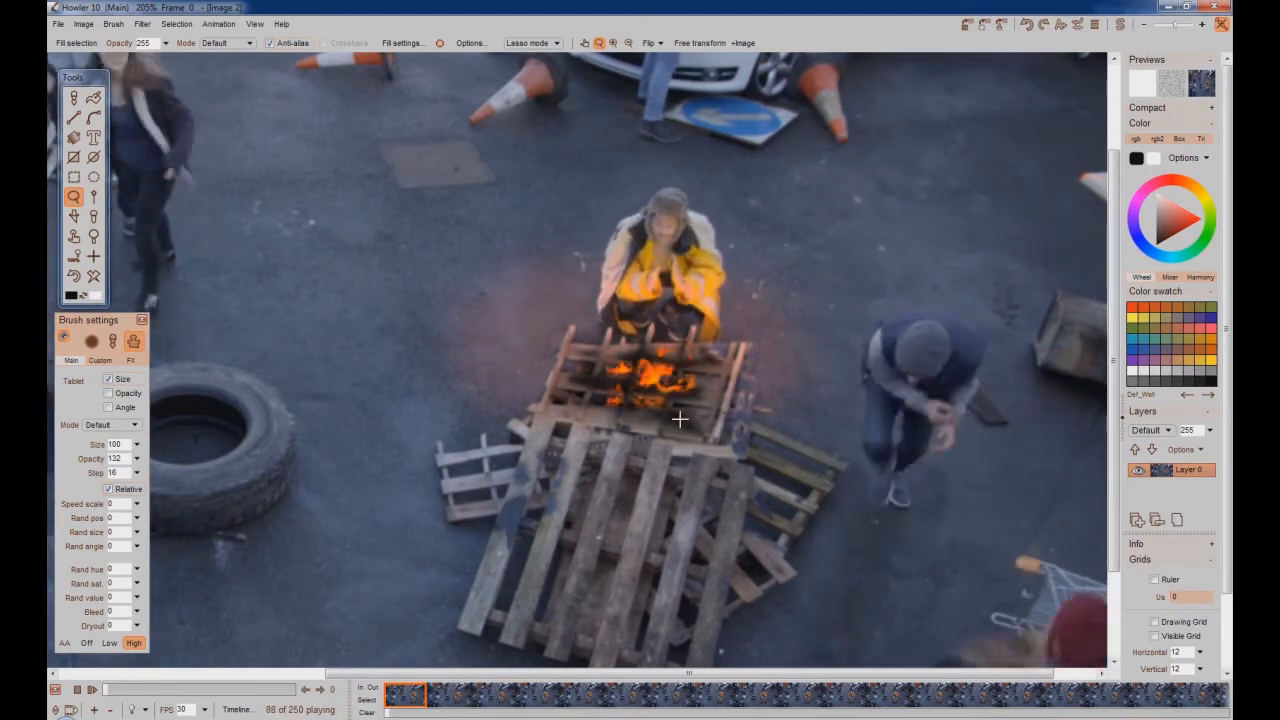
pyautogui.press('n')
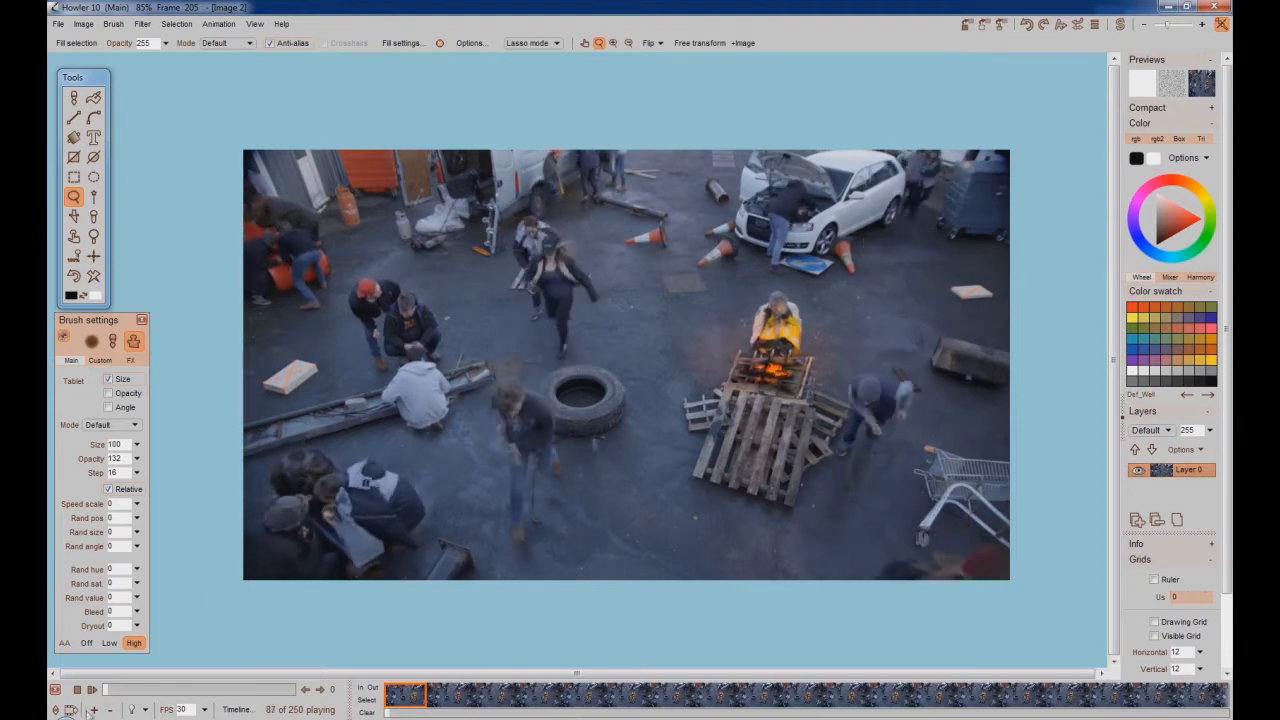
pyautogui.click(78, 690)
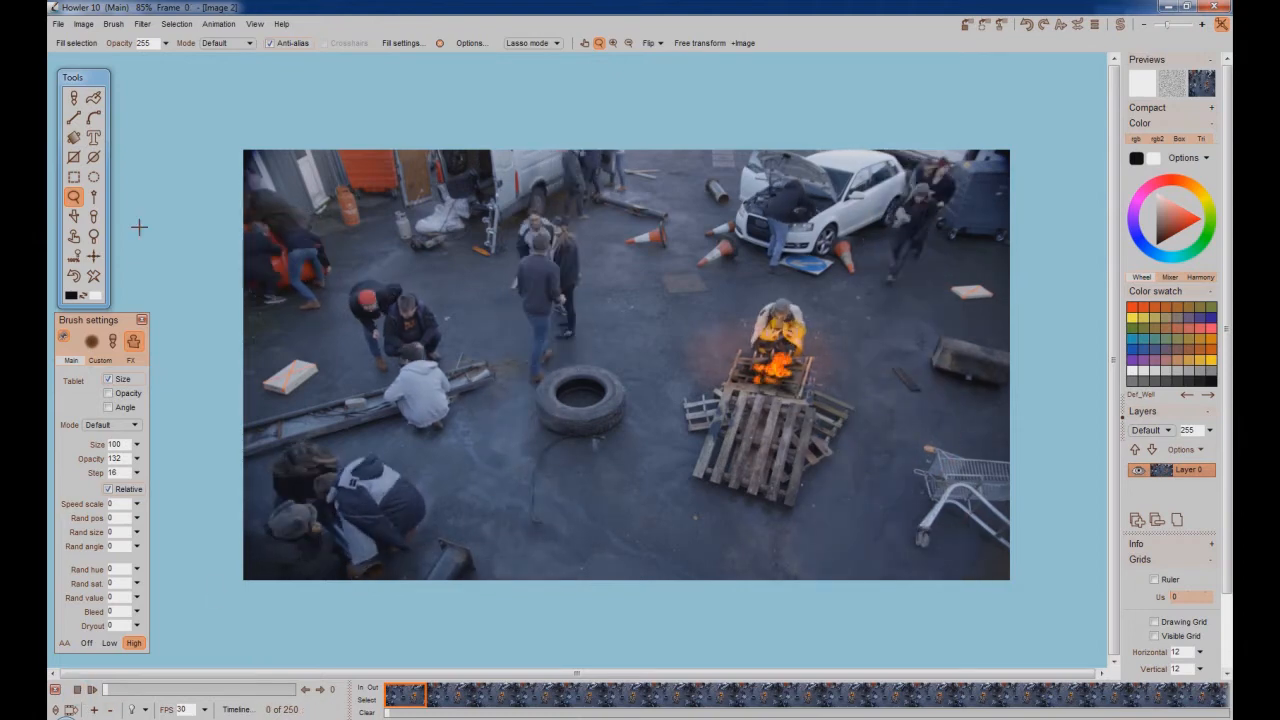
# Step: Load the Targa image sequence from the Howler Brushes\Smoke B folder as an animated brush
pyautogui.click(113, 23)
pyautogui.moveTo(203, 335)
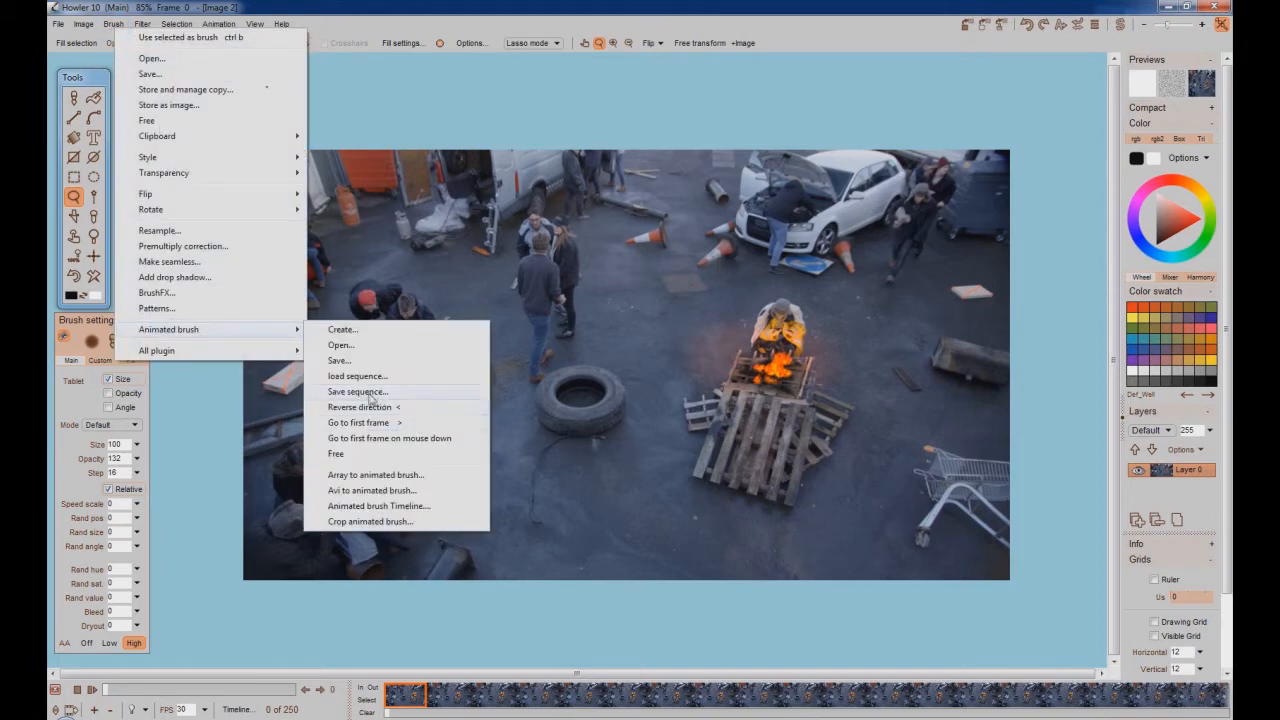
pyautogui.click(374, 378)
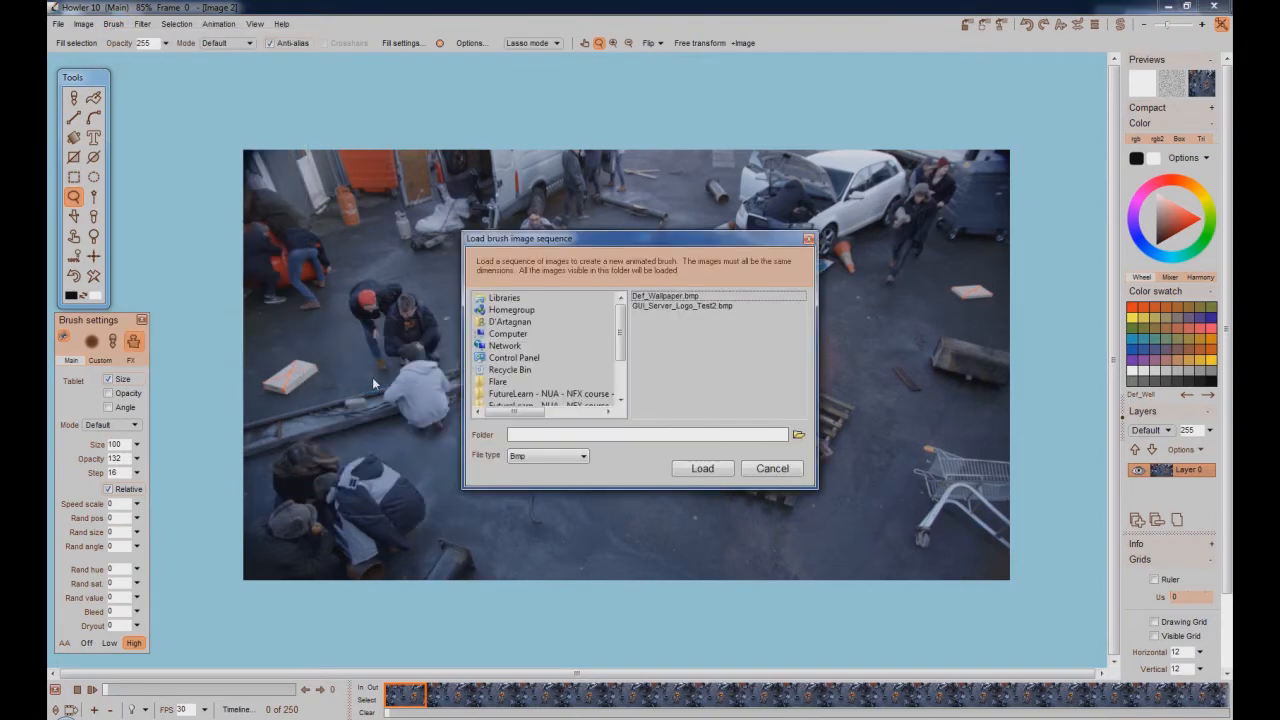
pyautogui.click(480, 346)
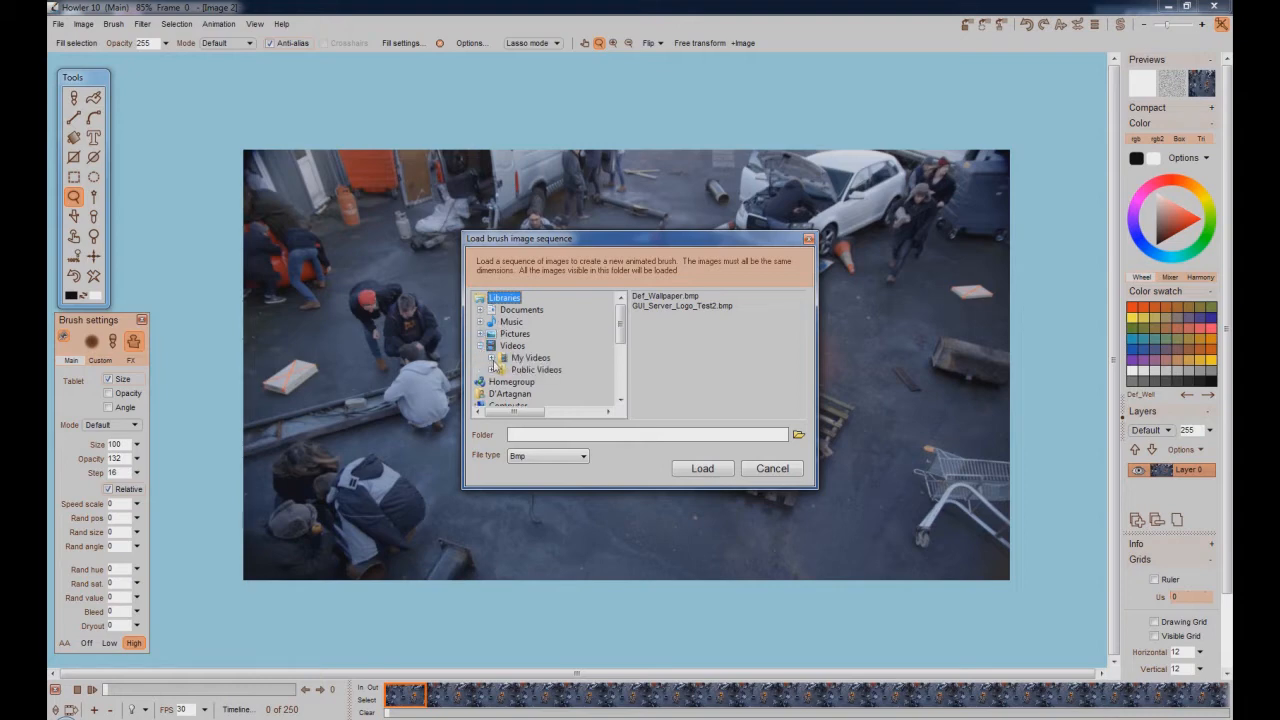
pyautogui.click(491, 360)
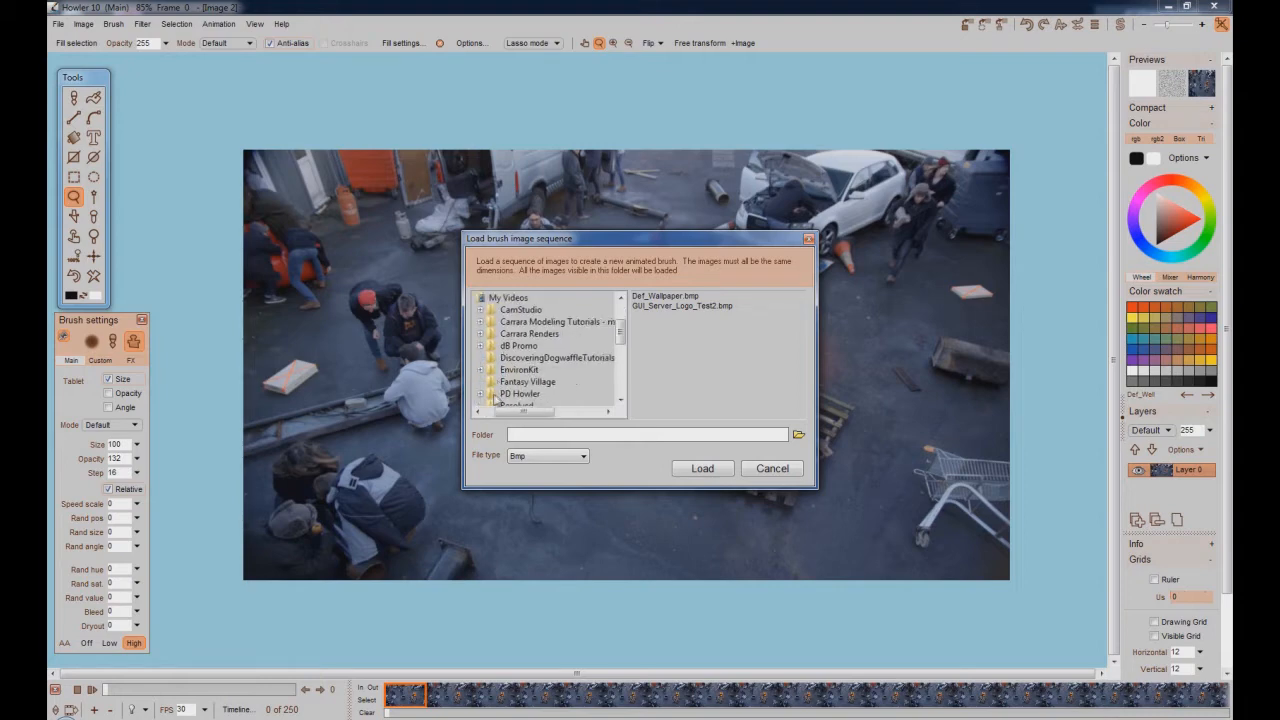
pyautogui.click(481, 334)
pyautogui.click(491, 369)
pyautogui.click(530, 394)
pyautogui.click(582, 456)
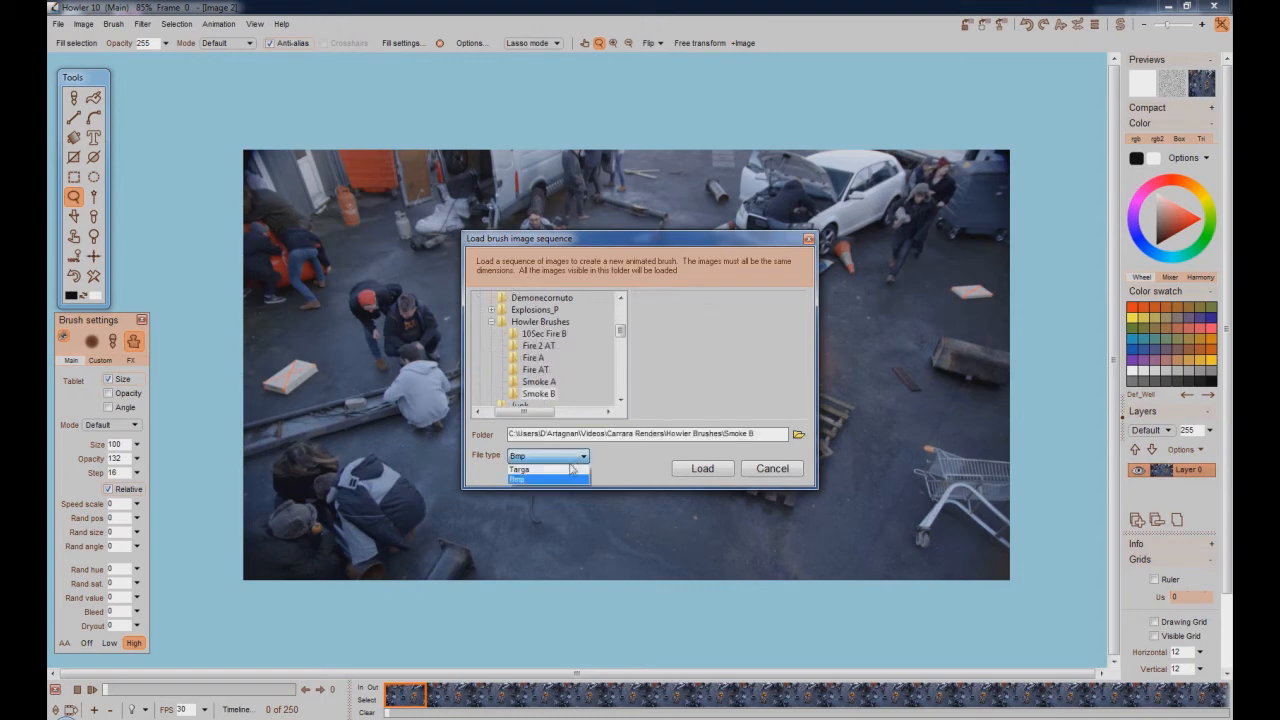
pyautogui.click(545, 476)
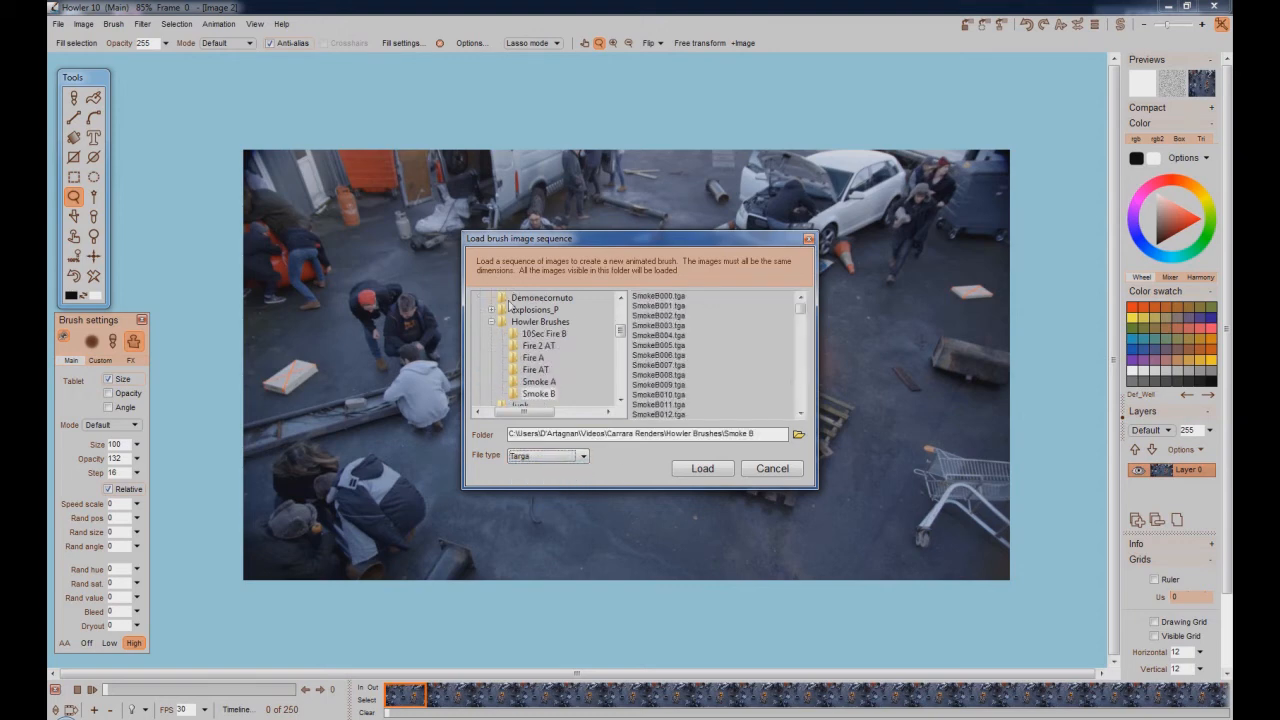
pyautogui.click(702, 468)
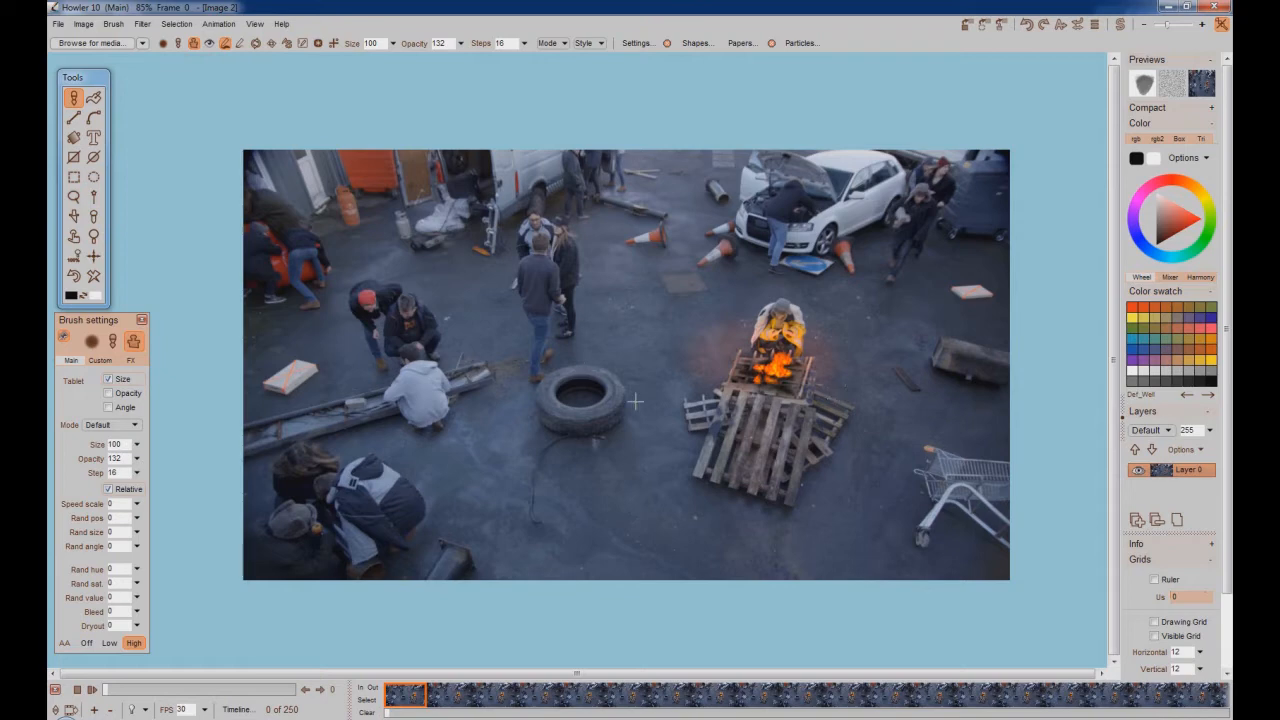
# Step: Store the animation with the added fire to memory and move its preview window clear of the footage
pyautogui.click(74, 257)
pyautogui.click(74, 237)
pyautogui.moveTo(592, 368); pyautogui.dragTo(461, 384)
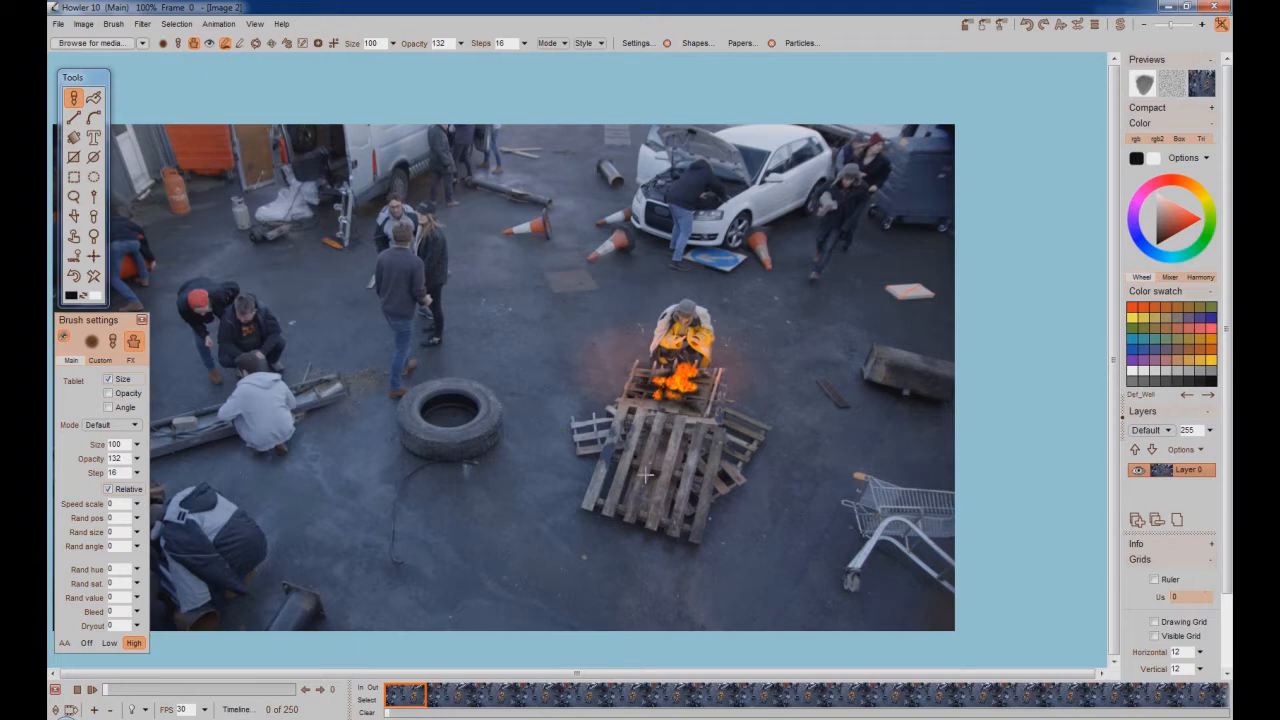
pyautogui.scroll(3, 641, 468)
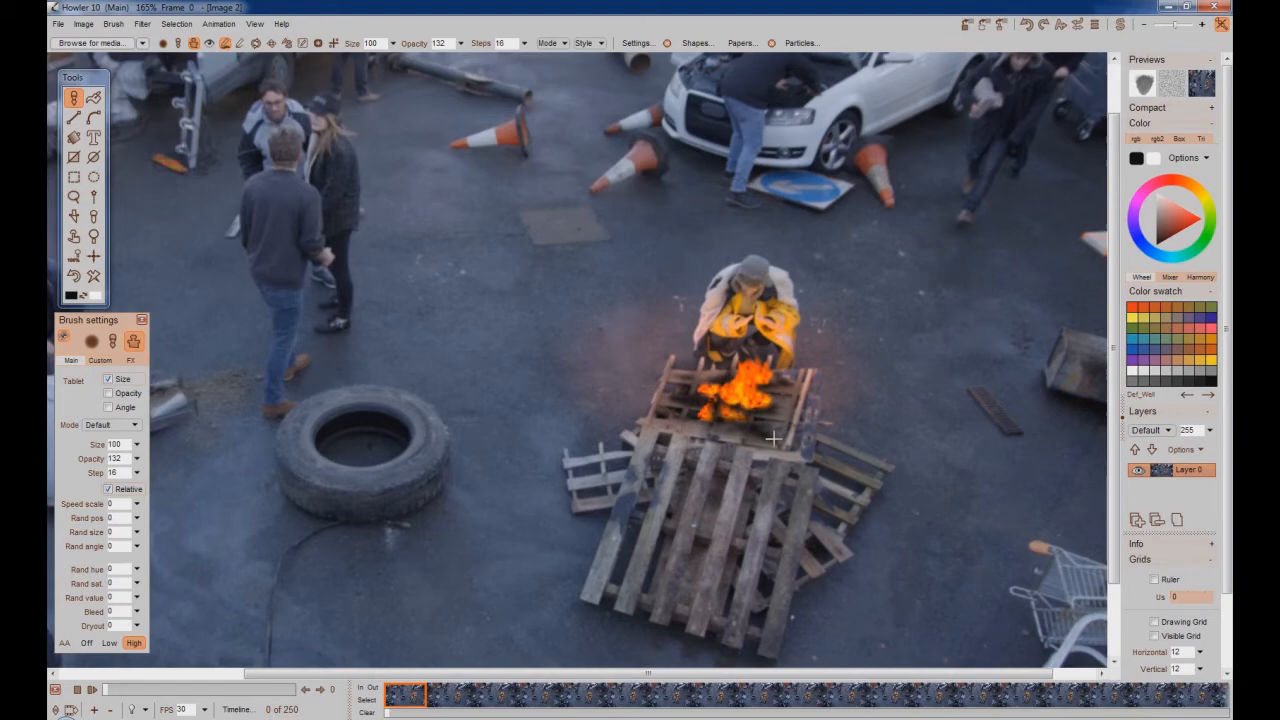
pyautogui.scroll(-2, 773, 438)
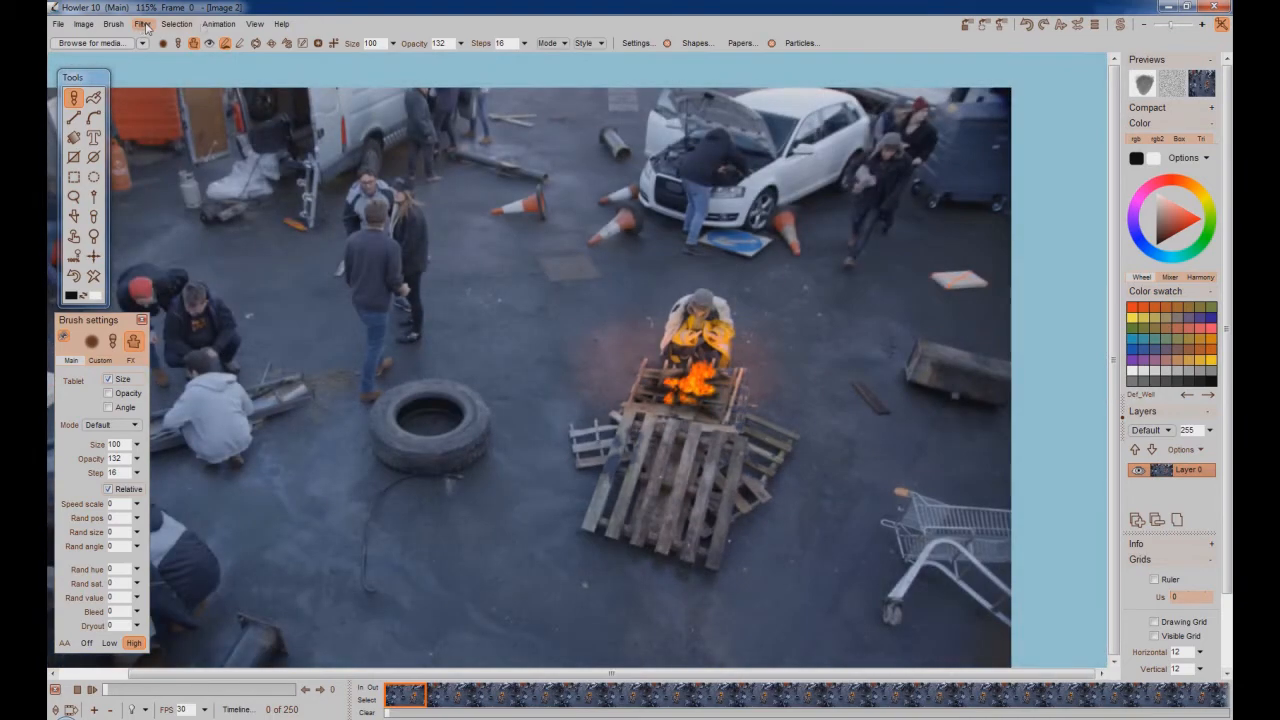
pyautogui.click(224, 24)
pyautogui.moveTo(330, 79)
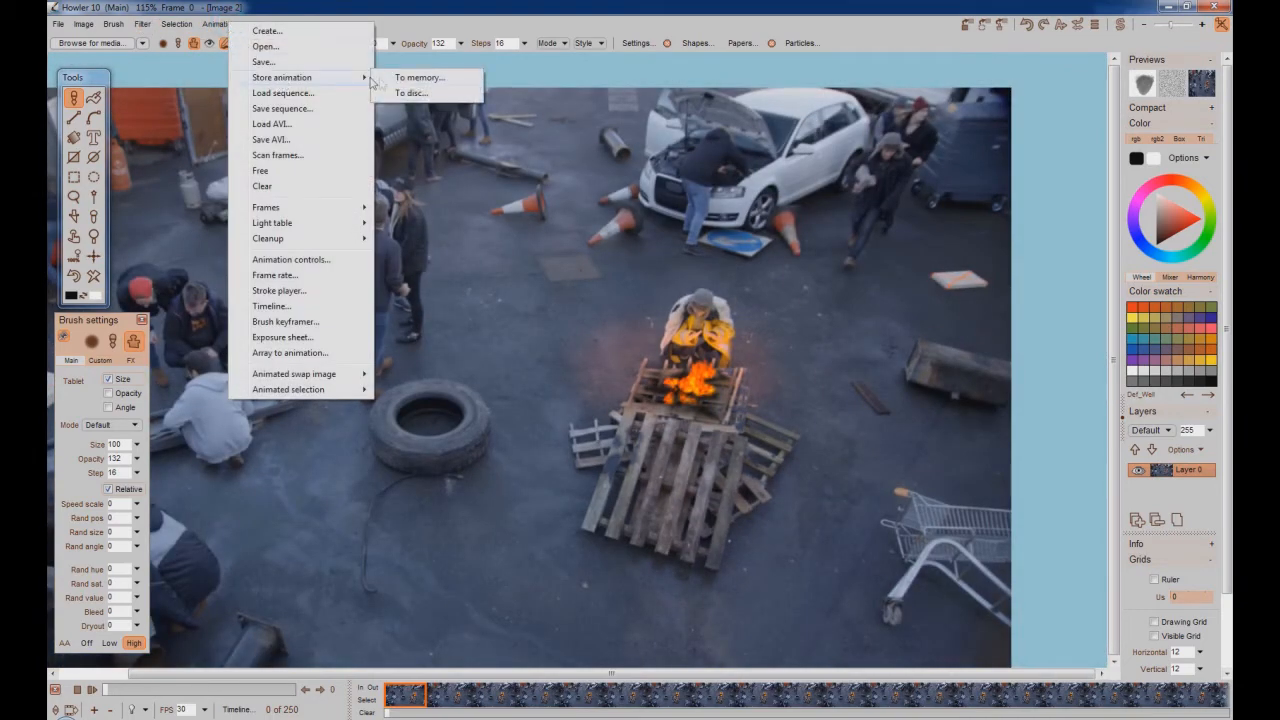
pyautogui.click(411, 78)
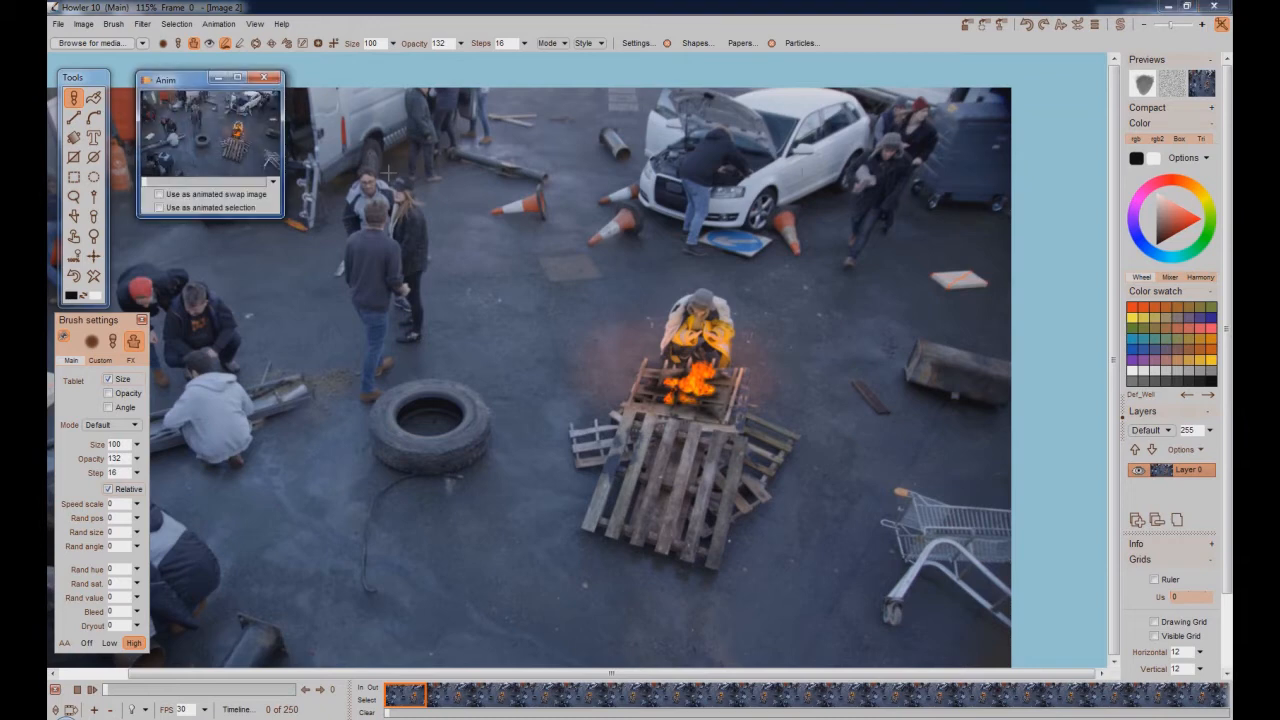
pyautogui.moveTo(160, 80); pyautogui.dragTo(1053, 112)
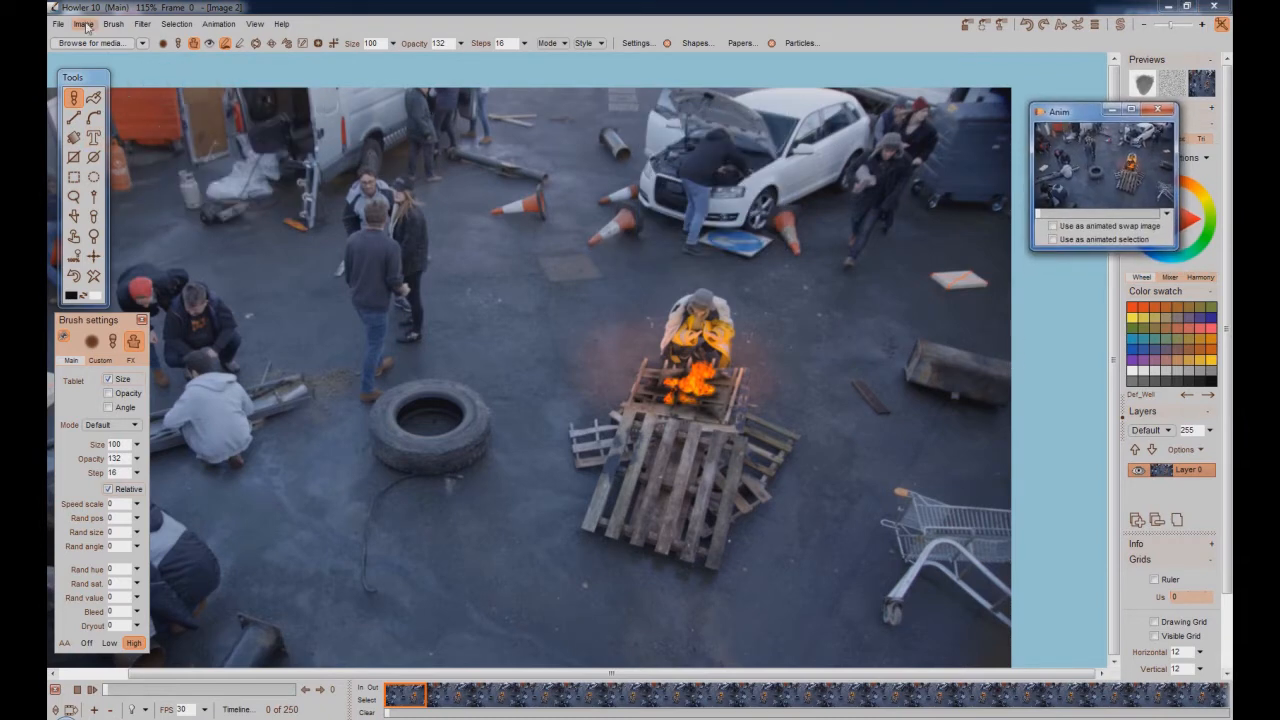
# Step: Open the Brush keyframer and position the smoke brush above the pallet fire at frame 0, with angle -35 and scale 97
pyautogui.click(218, 23)
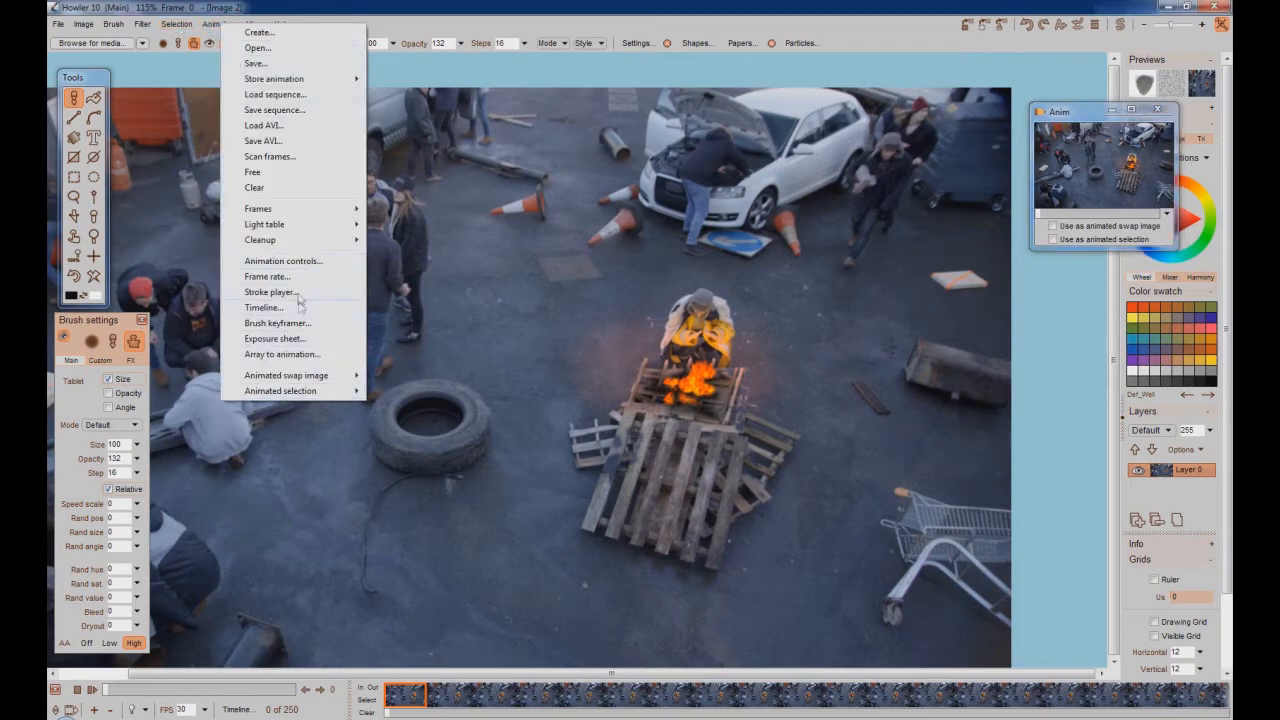
pyautogui.click(280, 323)
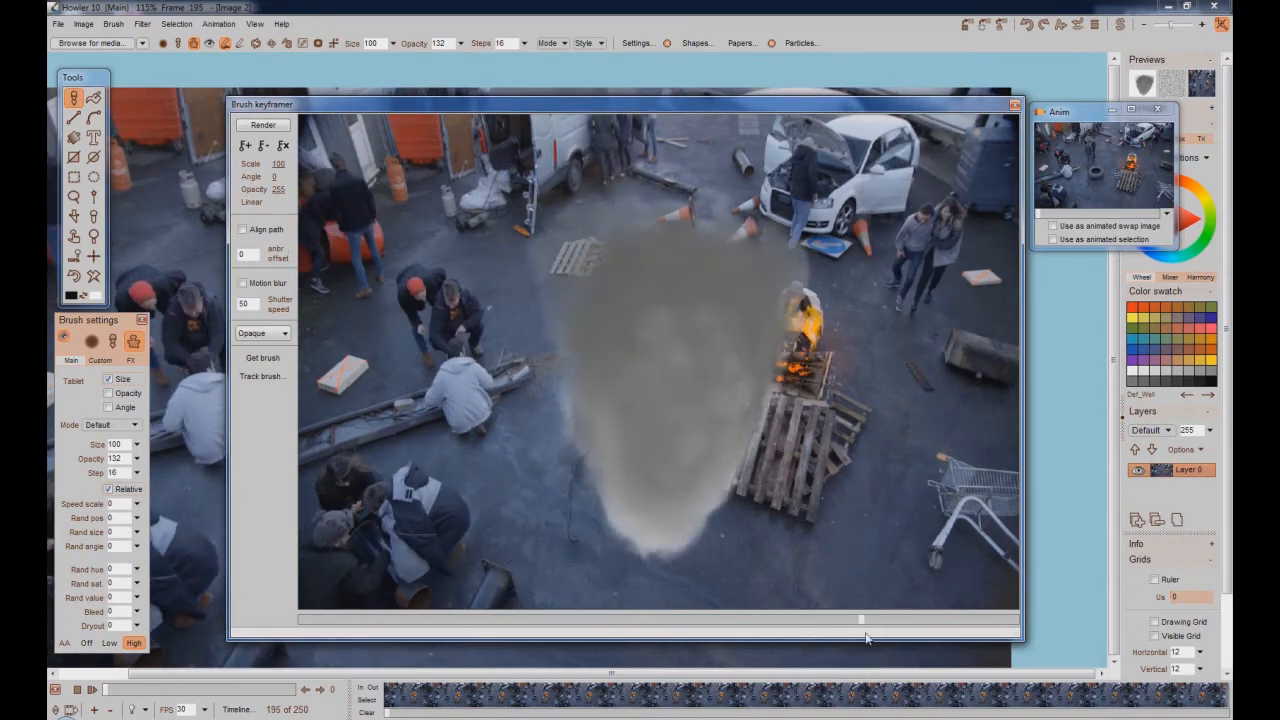
pyautogui.moveTo(959, 636); pyautogui.dragTo(300, 626)
pyautogui.moveTo(276, 176); pyautogui.dragTo(254, 176)
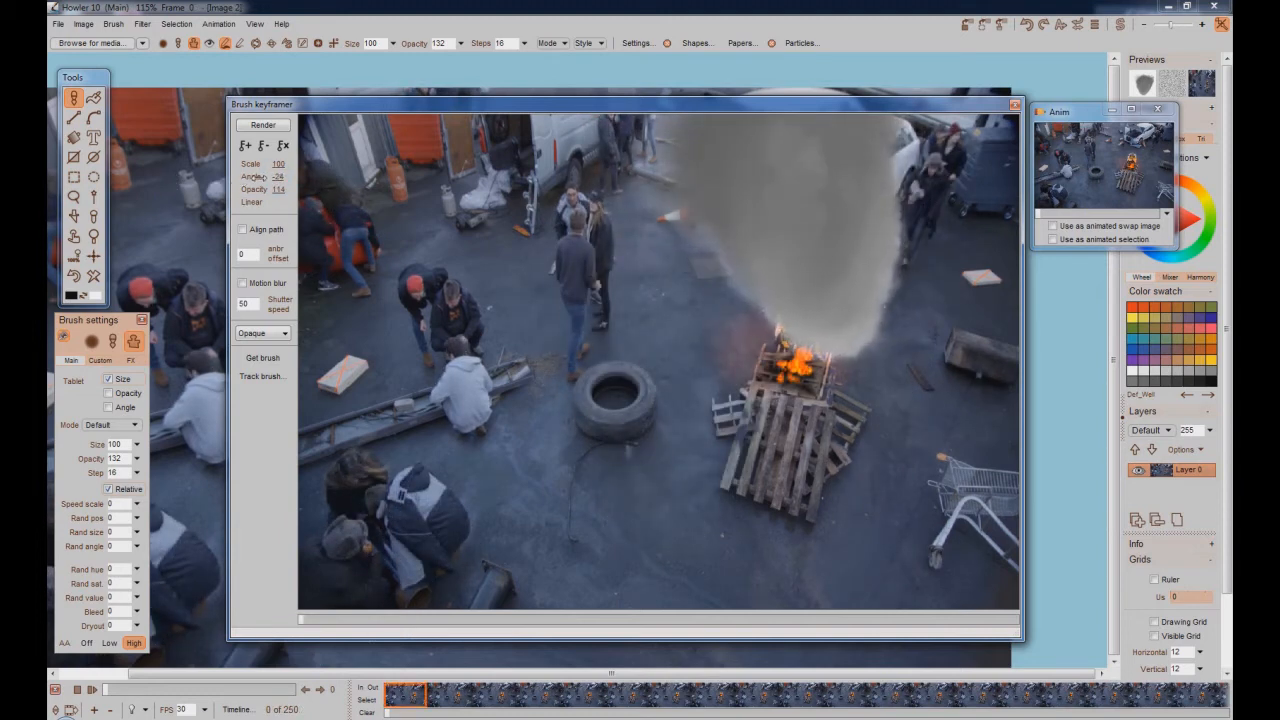
pyautogui.moveTo(791, 196); pyautogui.dragTo(710, 189)
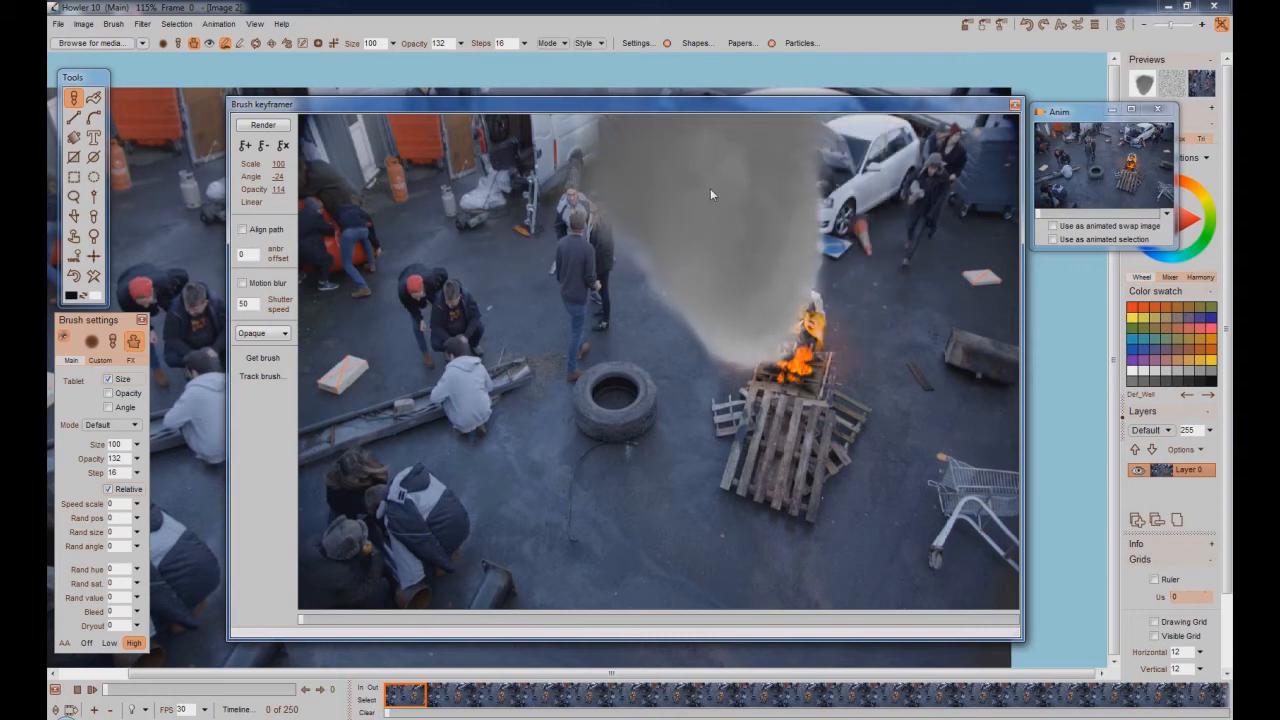
pyautogui.moveTo(277, 176); pyautogui.dragTo(265, 176)
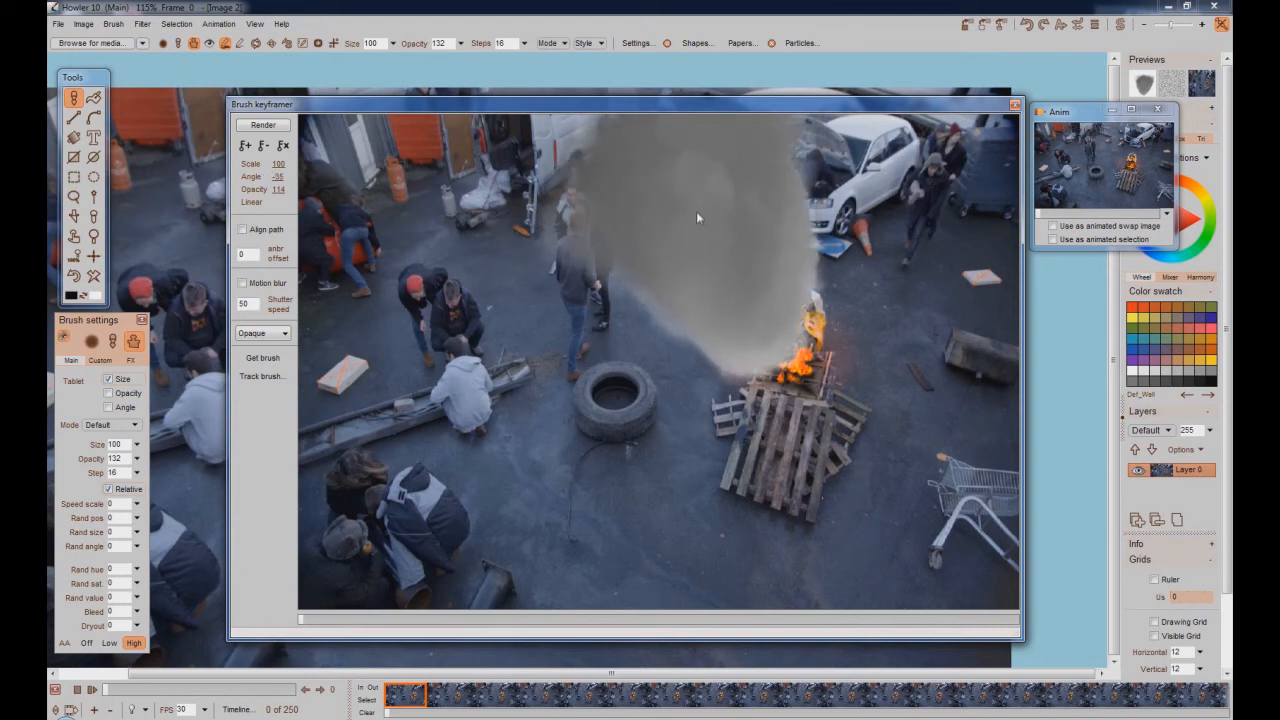
pyautogui.moveTo(699, 213); pyautogui.dragTo(716, 216)
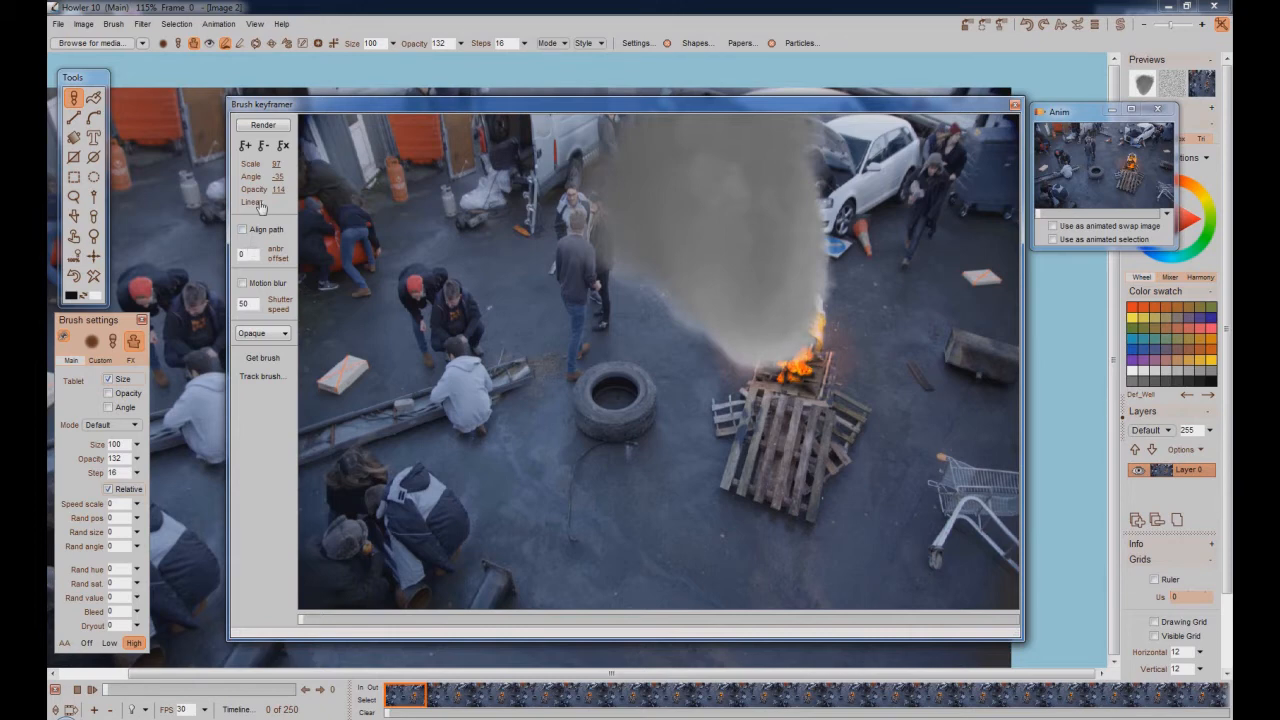
# Step: Lower the smoke brush's opacity to 122 and add keyframes at frames 0 and 27
pyautogui.moveTo(277, 190); pyautogui.dragTo(264, 190)
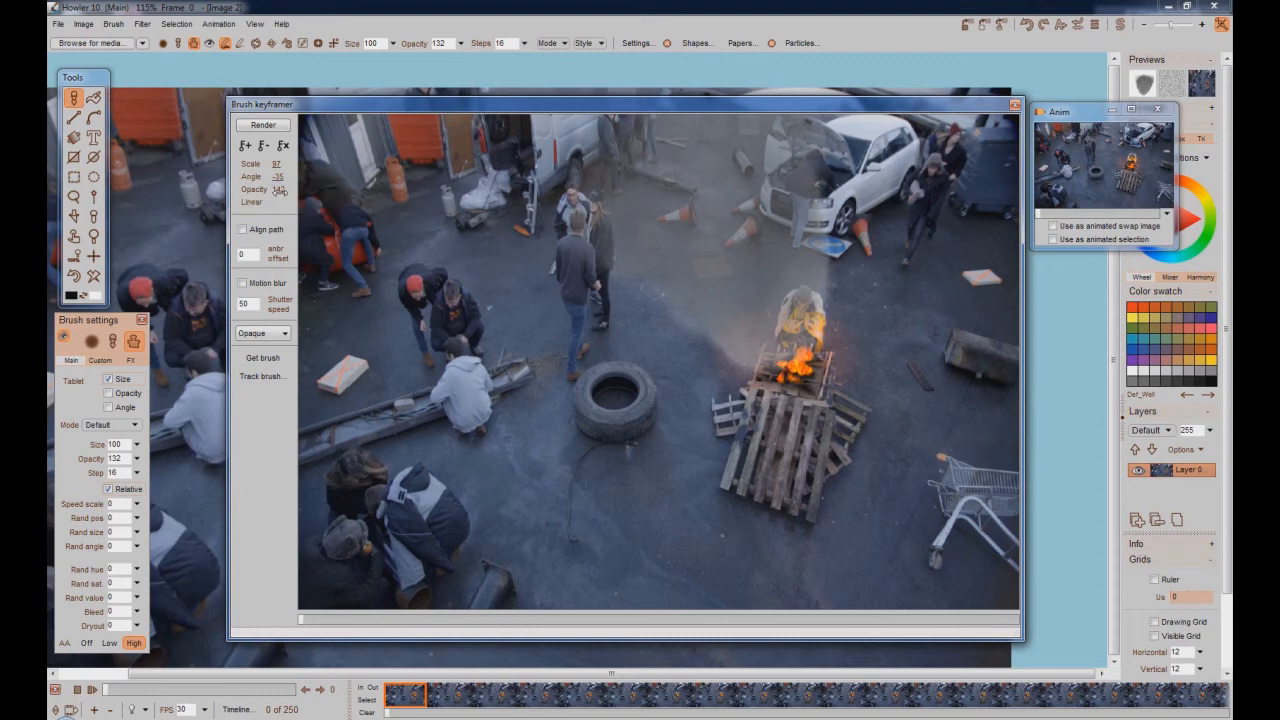
pyautogui.moveTo(280, 191); pyautogui.dragTo(272, 191)
pyautogui.click(244, 147)
pyautogui.moveTo(299, 620); pyautogui.dragTo(381, 641)
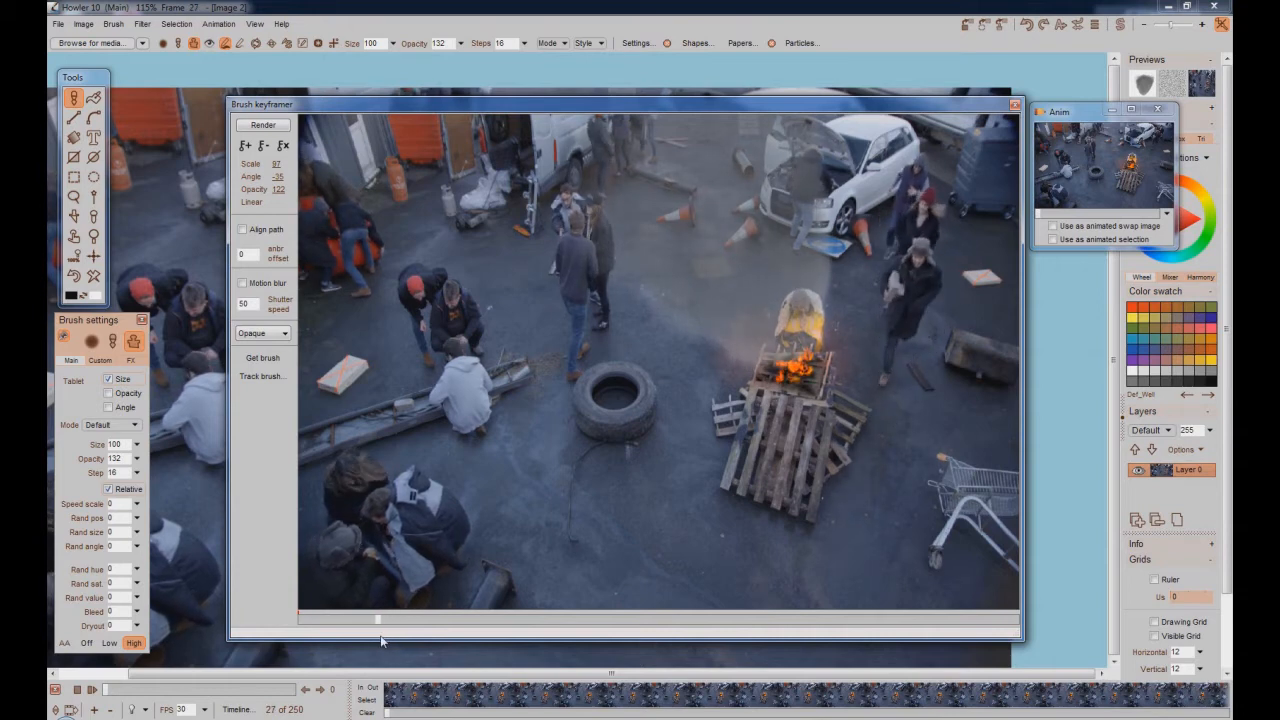
pyautogui.click(247, 148)
# Step: Keyframe the smoke brush's opacity at 158 on frame 72 and 124 on frame 118
pyautogui.moveTo(380, 621); pyautogui.dragTo(507, 629)
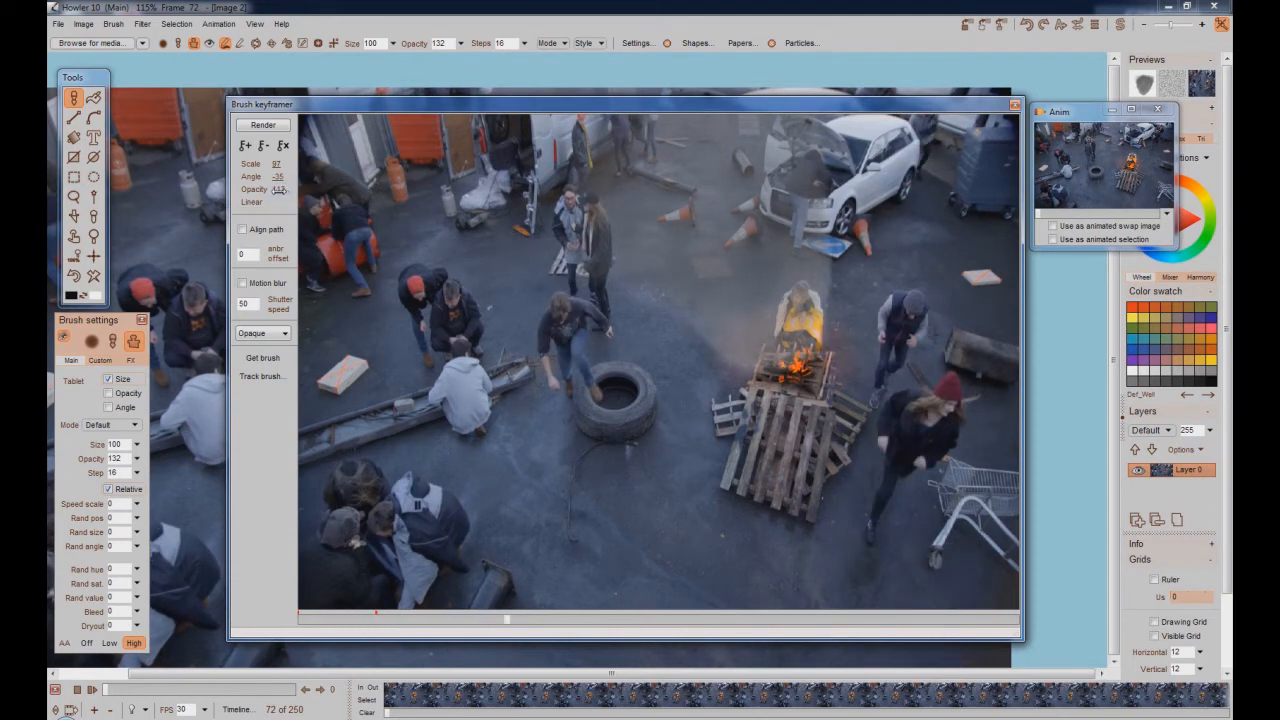
pyautogui.moveTo(287, 191); pyautogui.dragTo(287, 191)
pyautogui.moveTo(287, 193); pyautogui.dragTo(277, 195)
pyautogui.click(244, 147)
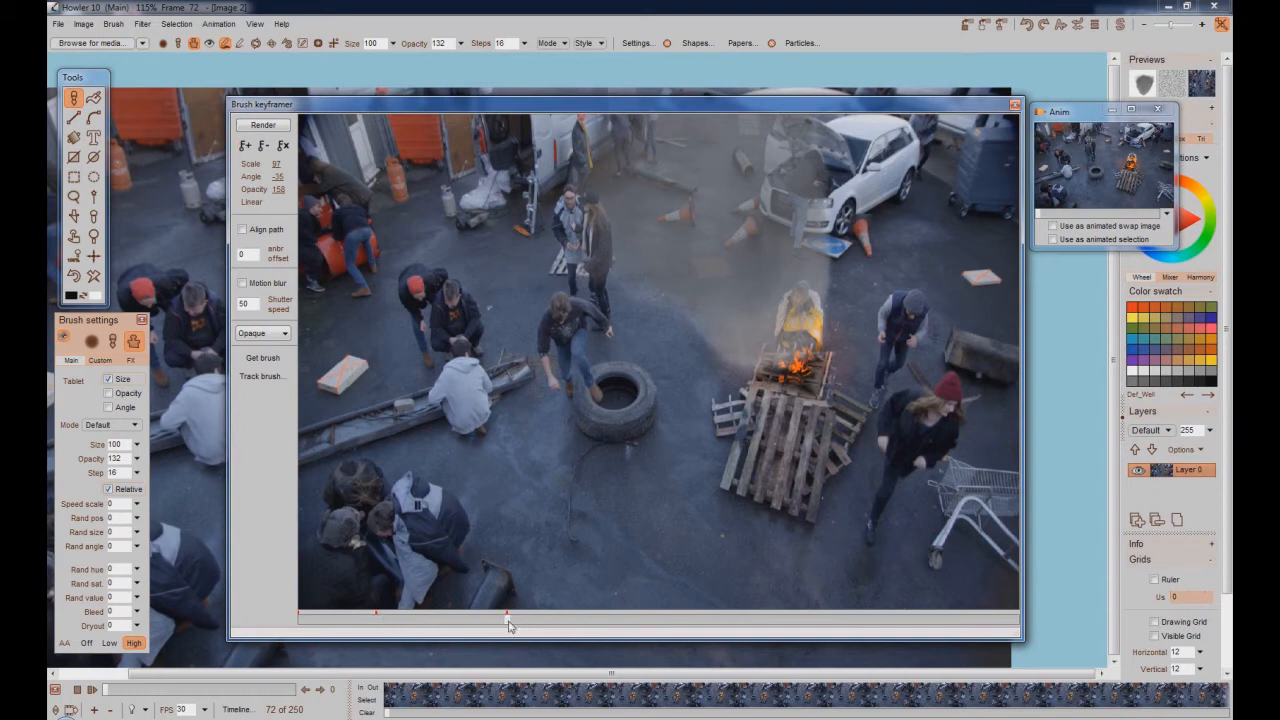
pyautogui.moveTo(511, 628); pyautogui.dragTo(643, 634)
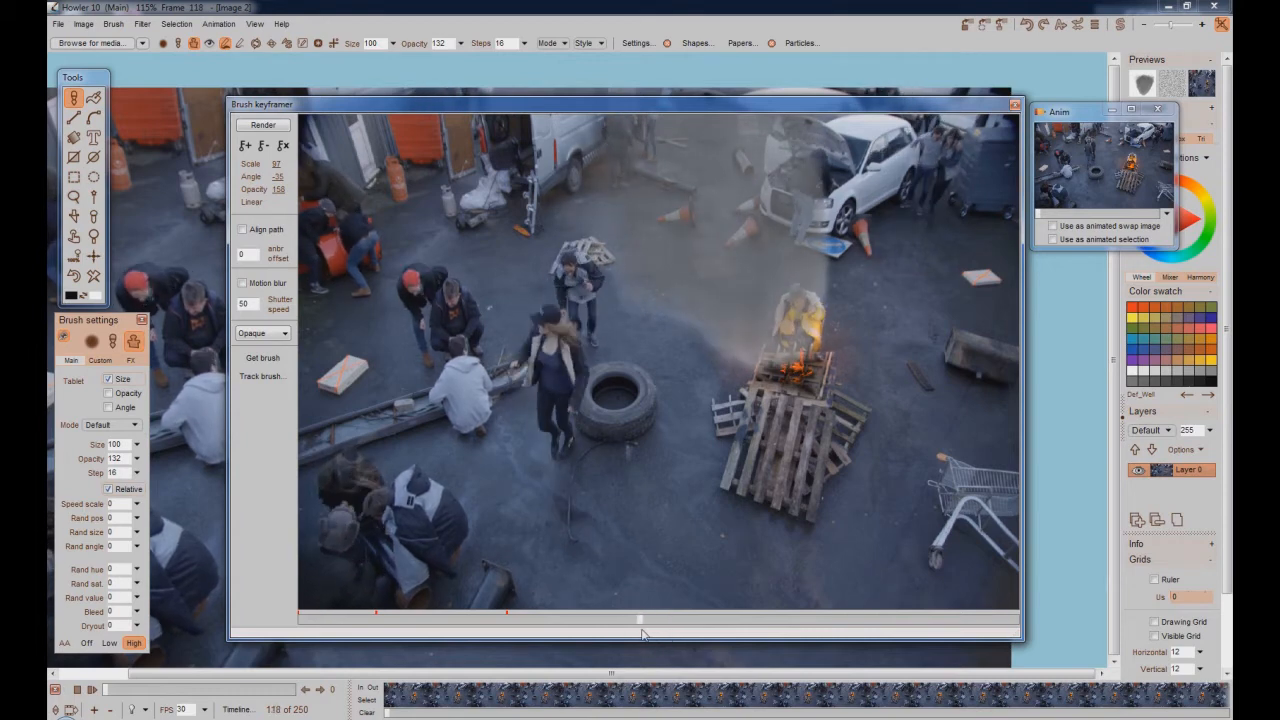
pyautogui.moveTo(280, 189); pyautogui.dragTo(275, 190)
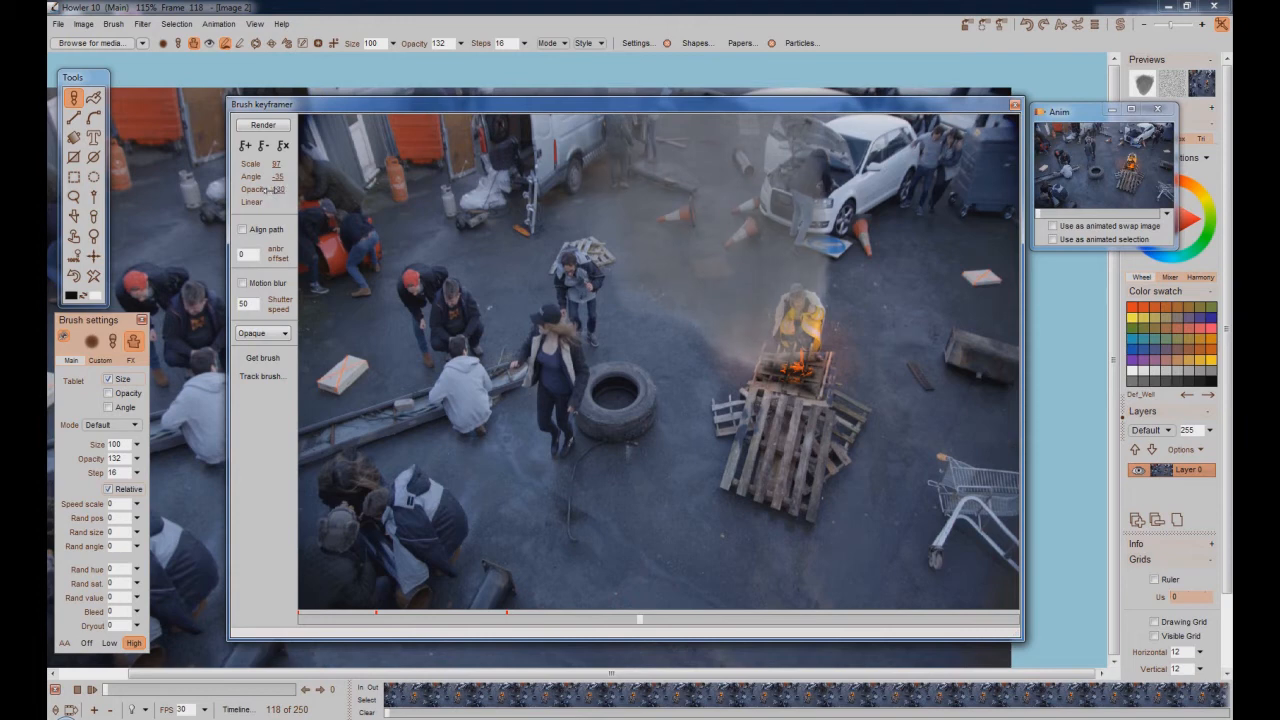
pyautogui.click(244, 145)
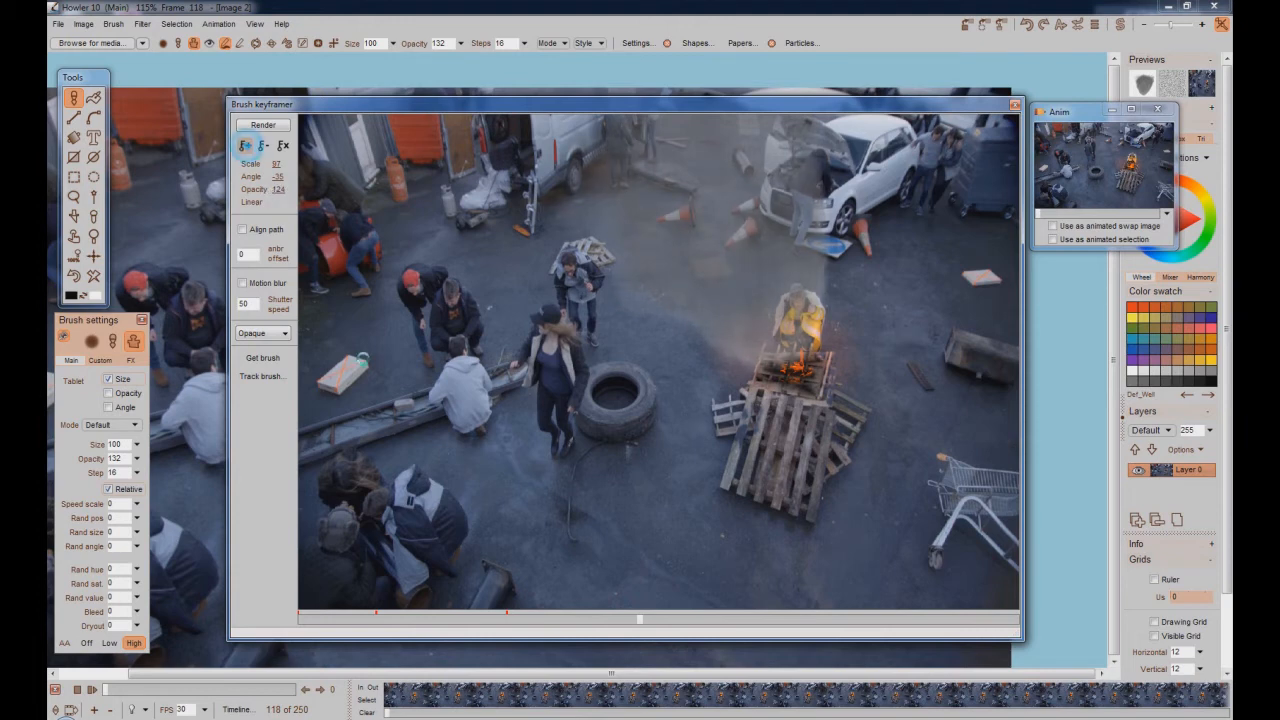
# Step: Keyframe the smoke's opacity at 173 on frame 173 and 134 on frame 224, and add a closing keyframe on frame 249
pyautogui.click(642, 620)
pyautogui.moveTo(661, 628); pyautogui.dragTo(800, 630)
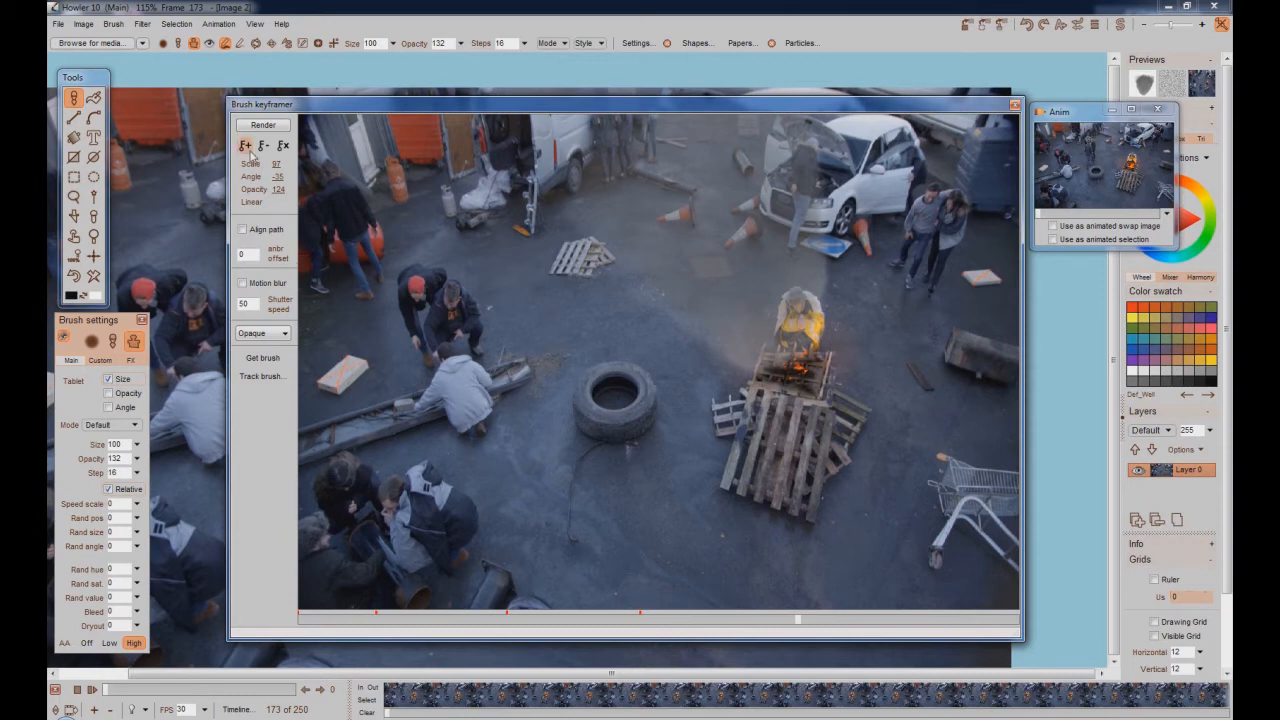
pyautogui.moveTo(281, 189); pyautogui.dragTo(304, 189)
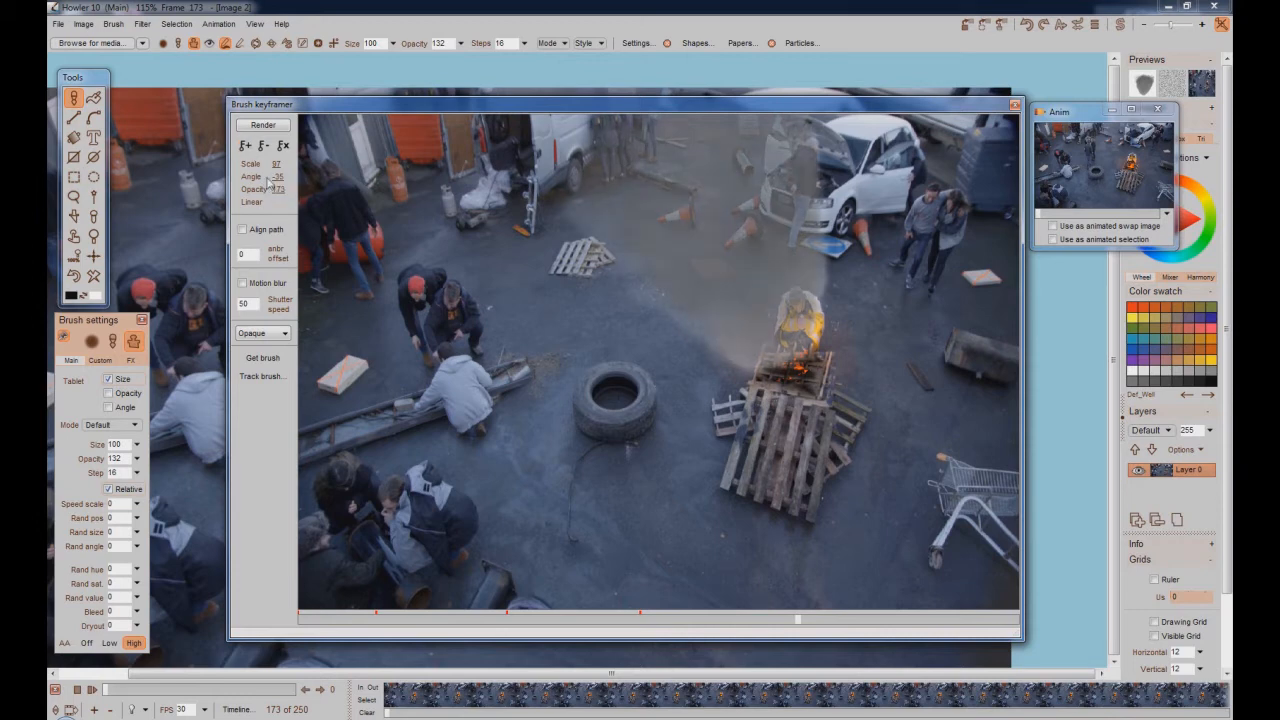
pyautogui.click(243, 148)
pyautogui.moveTo(800, 628); pyautogui.dragTo(949, 621)
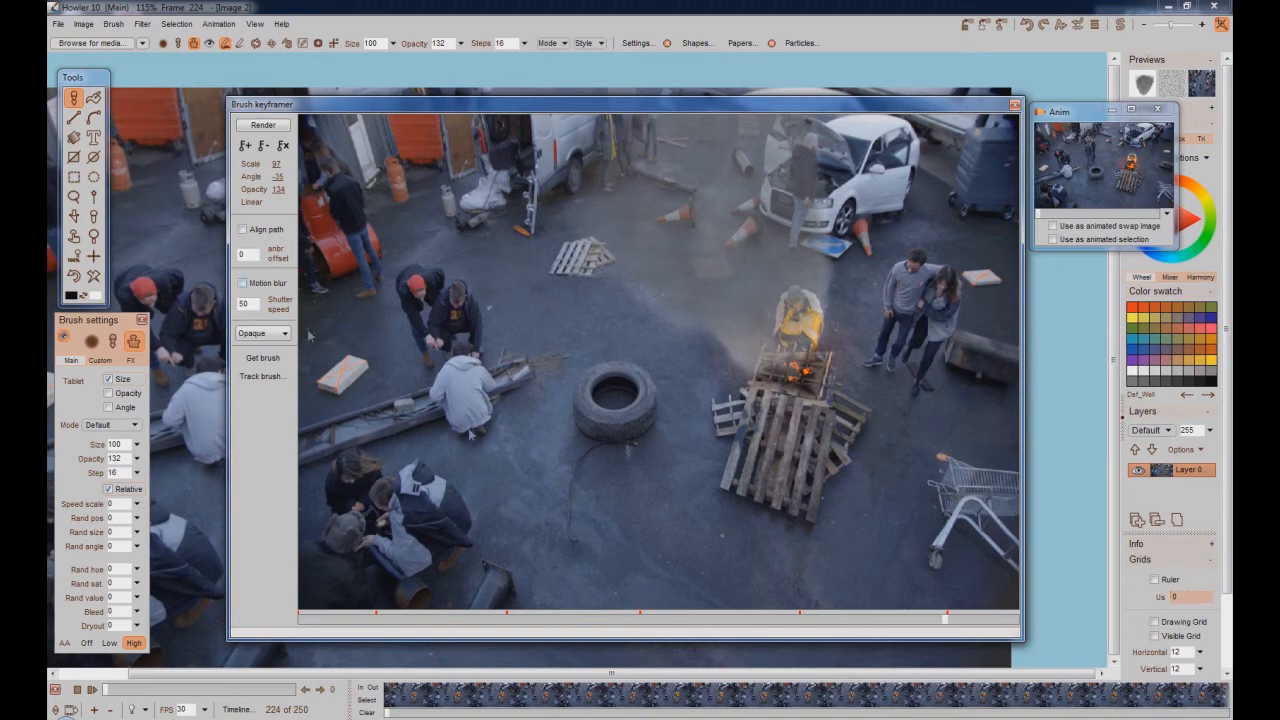
pyautogui.moveTo(948, 626); pyautogui.dragTo(1040, 630)
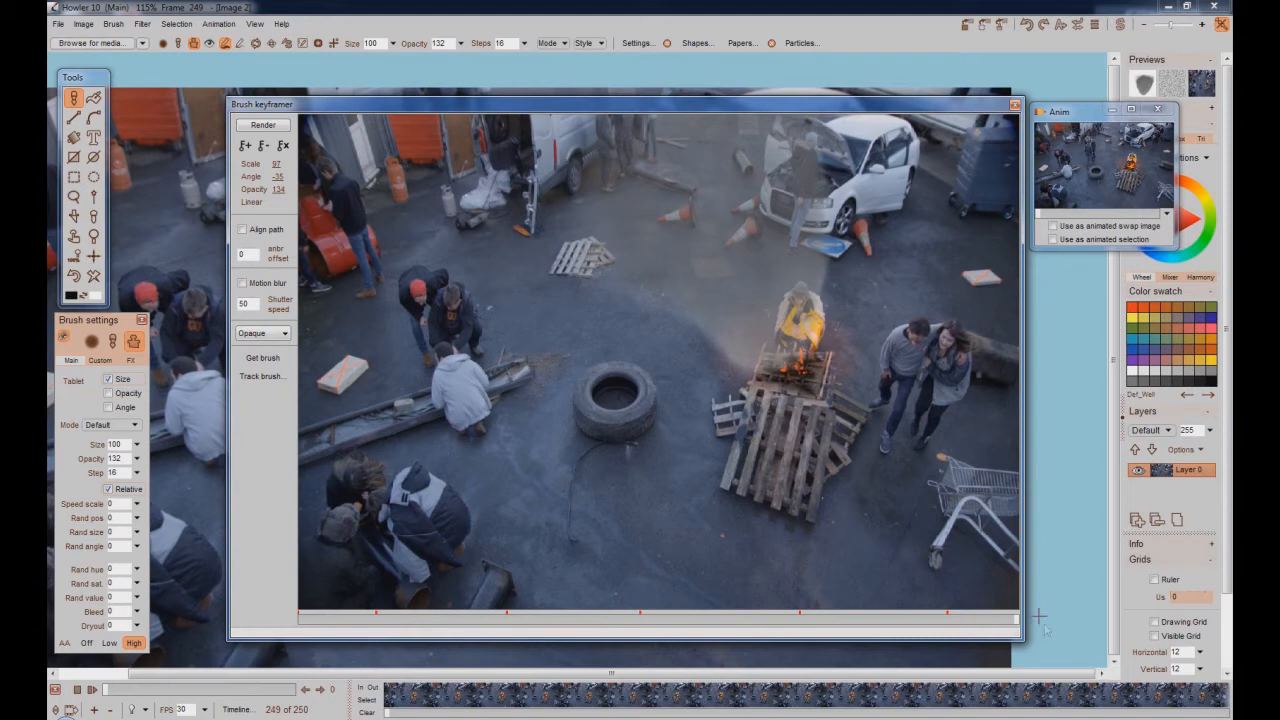
pyautogui.click(245, 145)
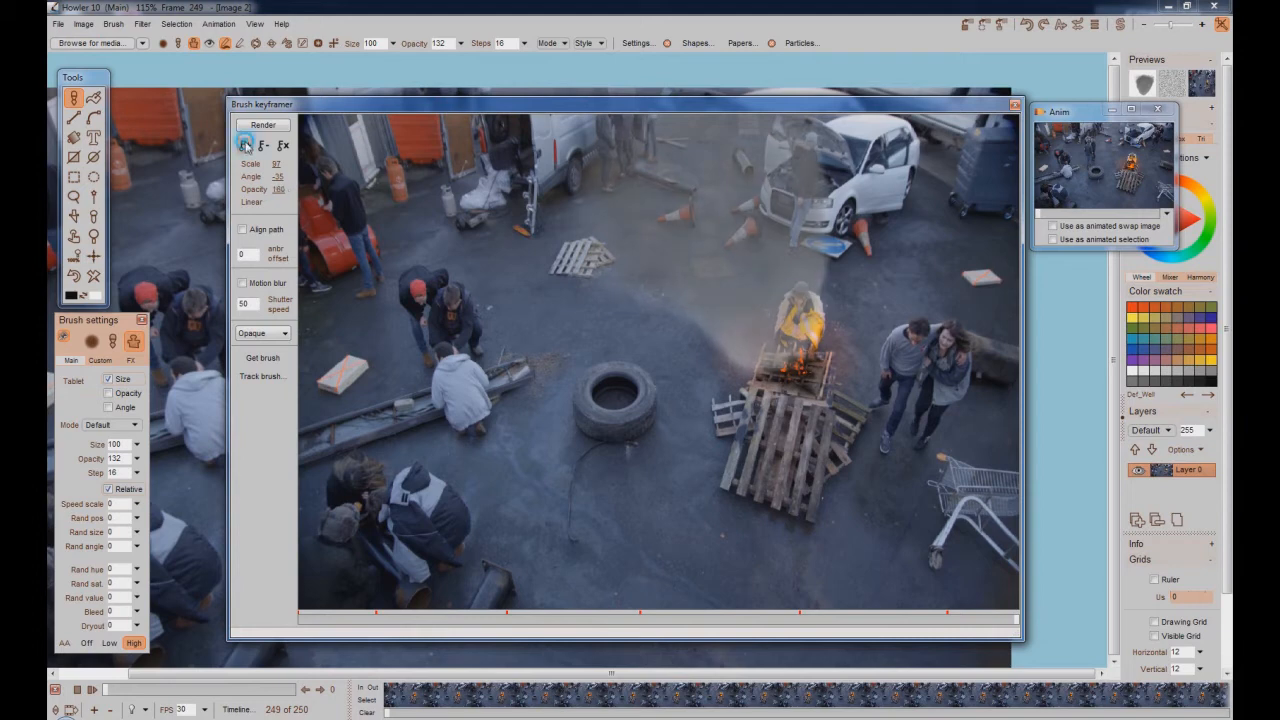
# Step: Render the keyframed smoke through the animation from the first frame, then delete all brush keyframes
pyautogui.click(303, 627)
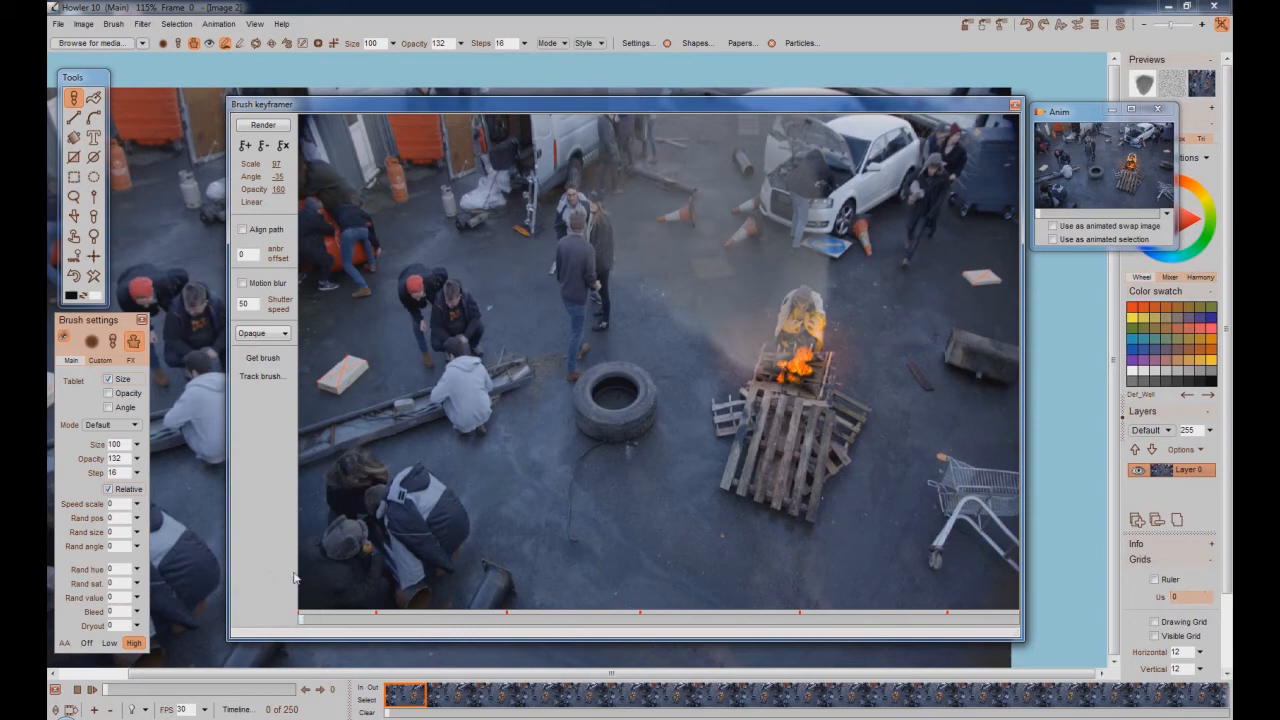
pyautogui.moveTo(302, 619); pyautogui.dragTo(235, 583)
pyautogui.click(262, 127)
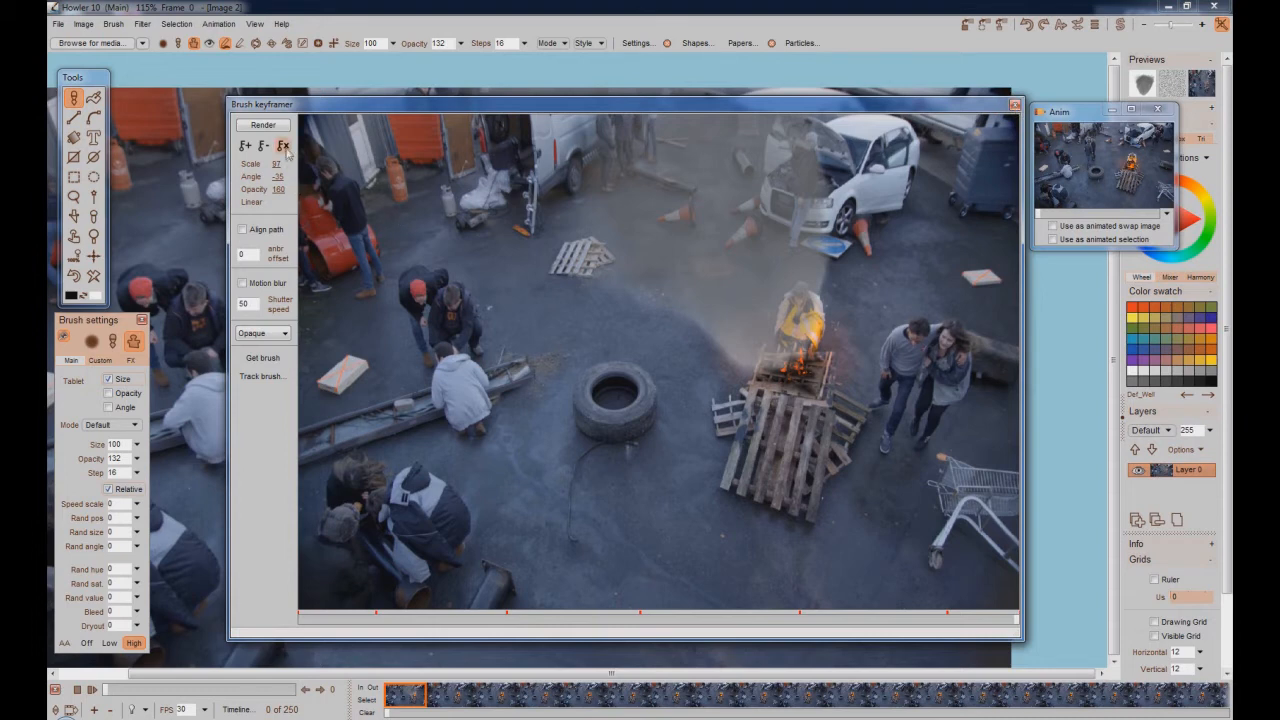
pyautogui.click(316, 618)
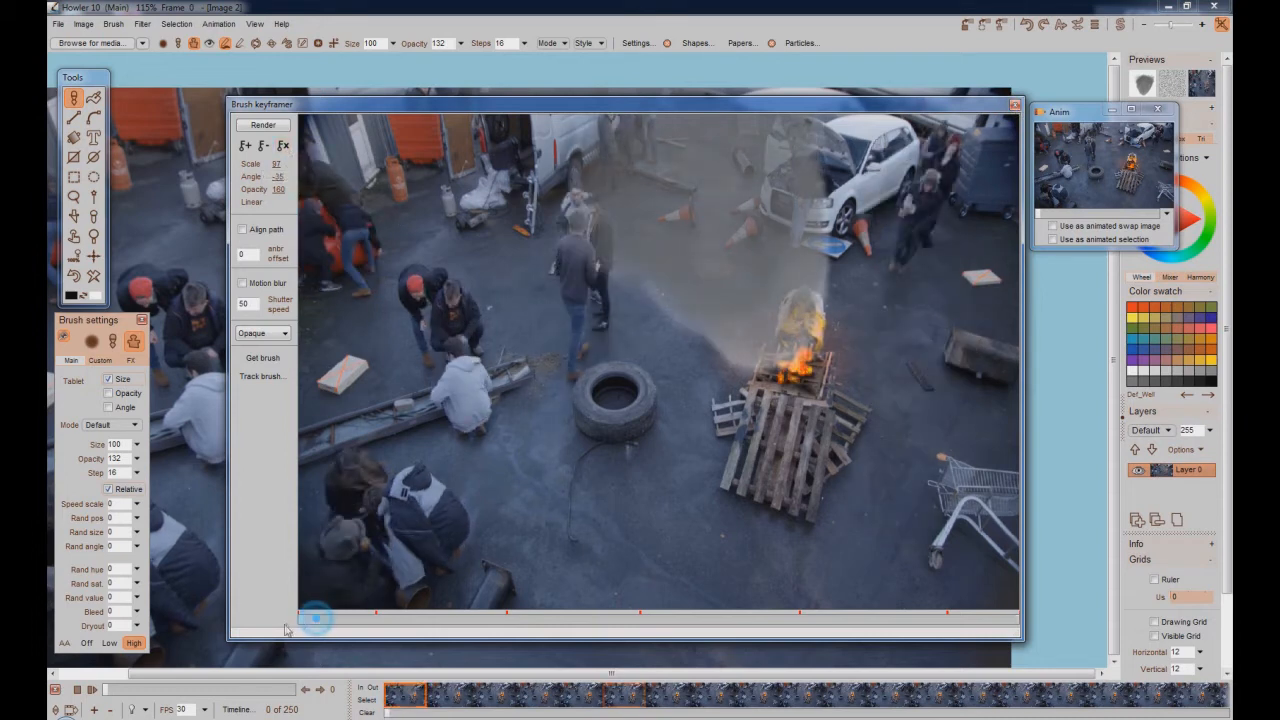
pyautogui.click(284, 147)
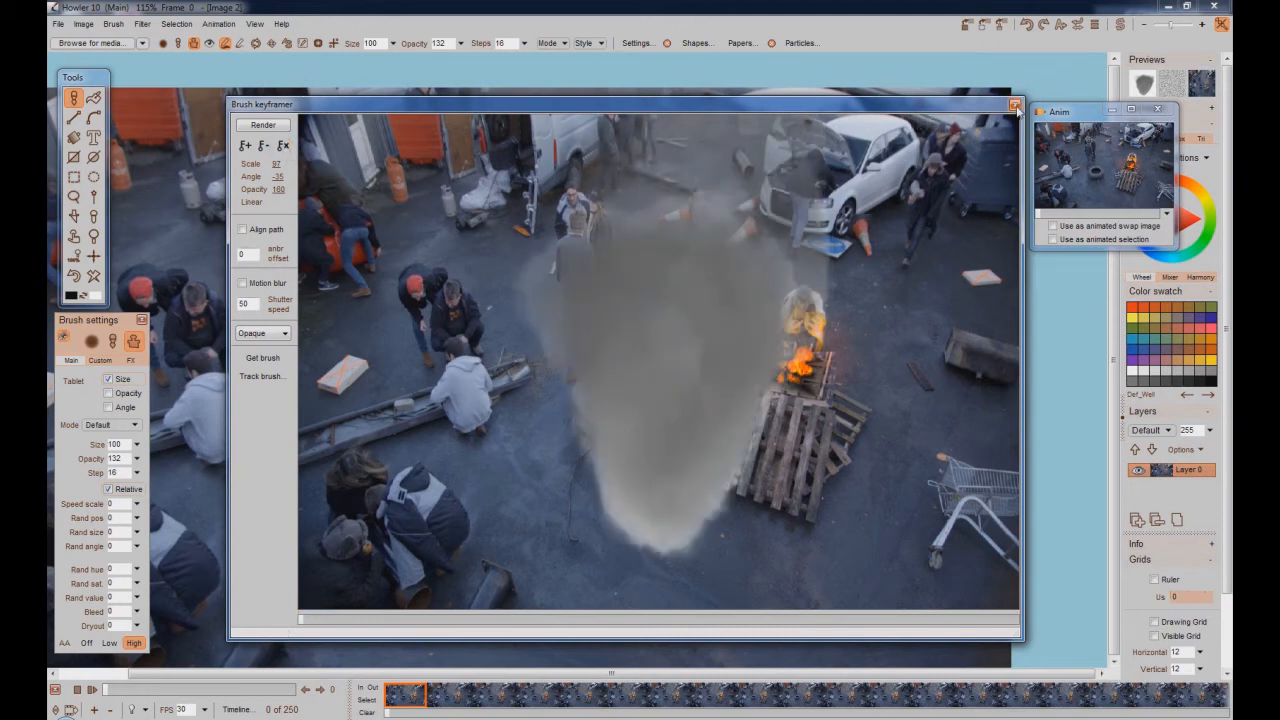
# Step: Play back the rendered animation to check how the smoke looks over the fire, then stop playback
pyautogui.moveTo(690, 112)
pyautogui.mouseDown()
pyautogui.moveTo(540, 368)
pyautogui.moveTo(462, 682)
pyautogui.mouseUp()
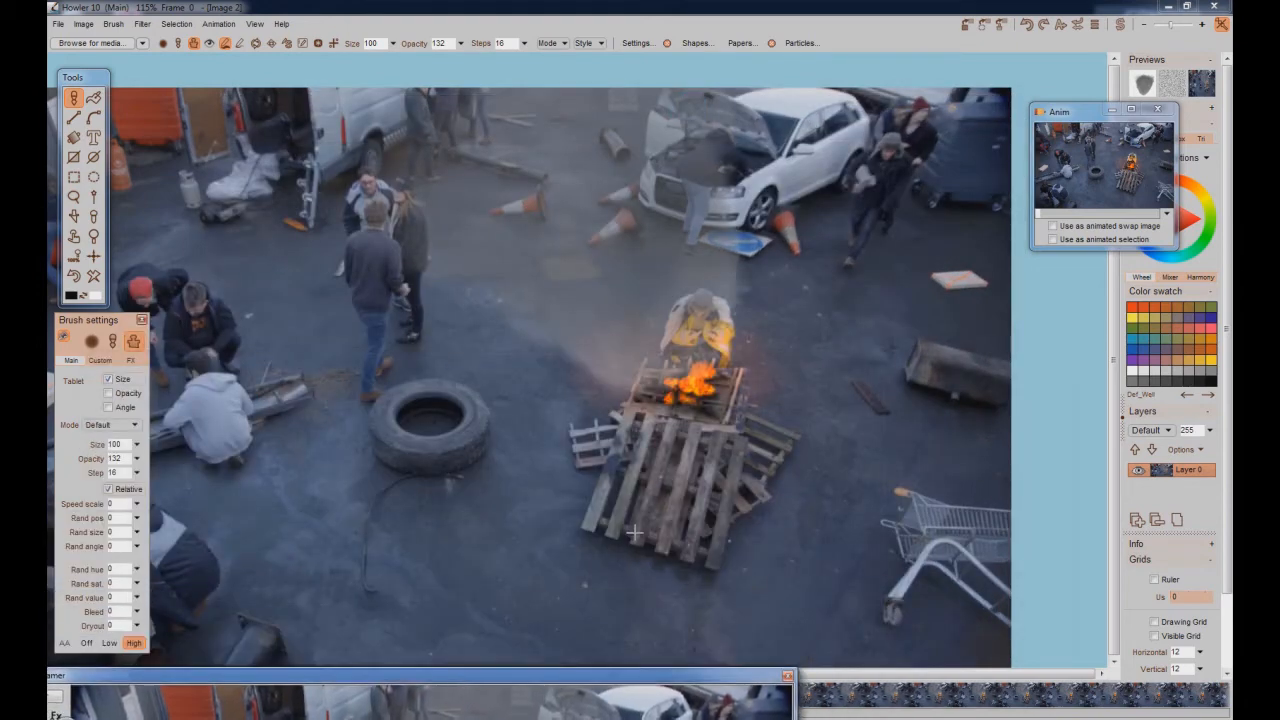
pyautogui.moveTo(404, 676)
pyautogui.mouseDown()
pyautogui.moveTo(784, 620)
pyautogui.moveTo(815, 646)
pyautogui.mouseUp()
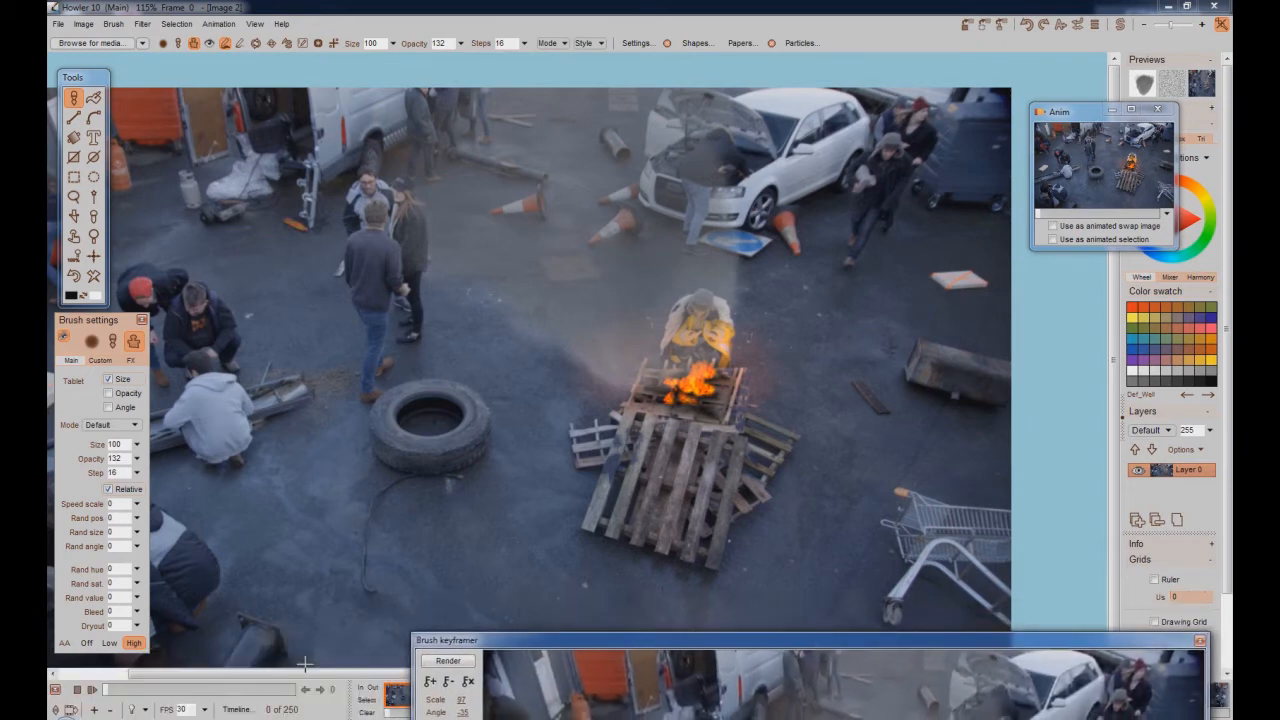
pyautogui.click(91, 689)
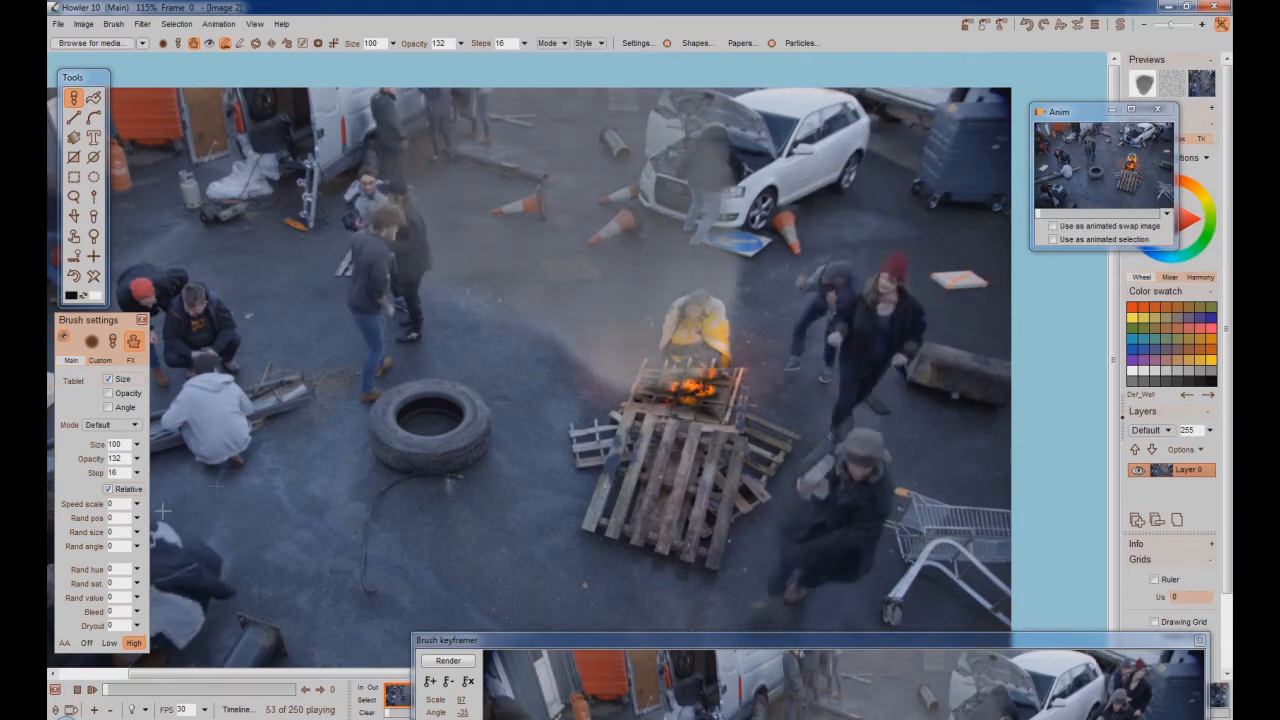
pyautogui.click(77, 690)
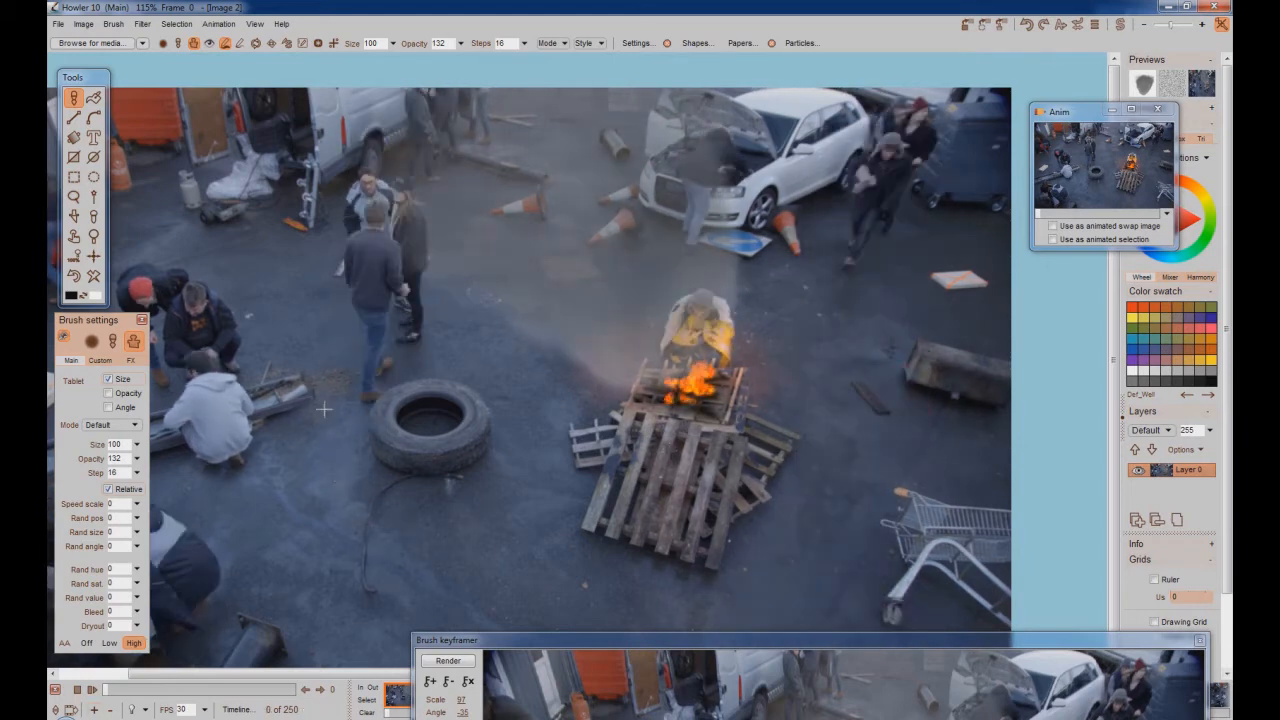
# Step: Lasso the burning yellow figure behind the flames and soften the selection with a Gaussian blur
pyautogui.click(74, 197)
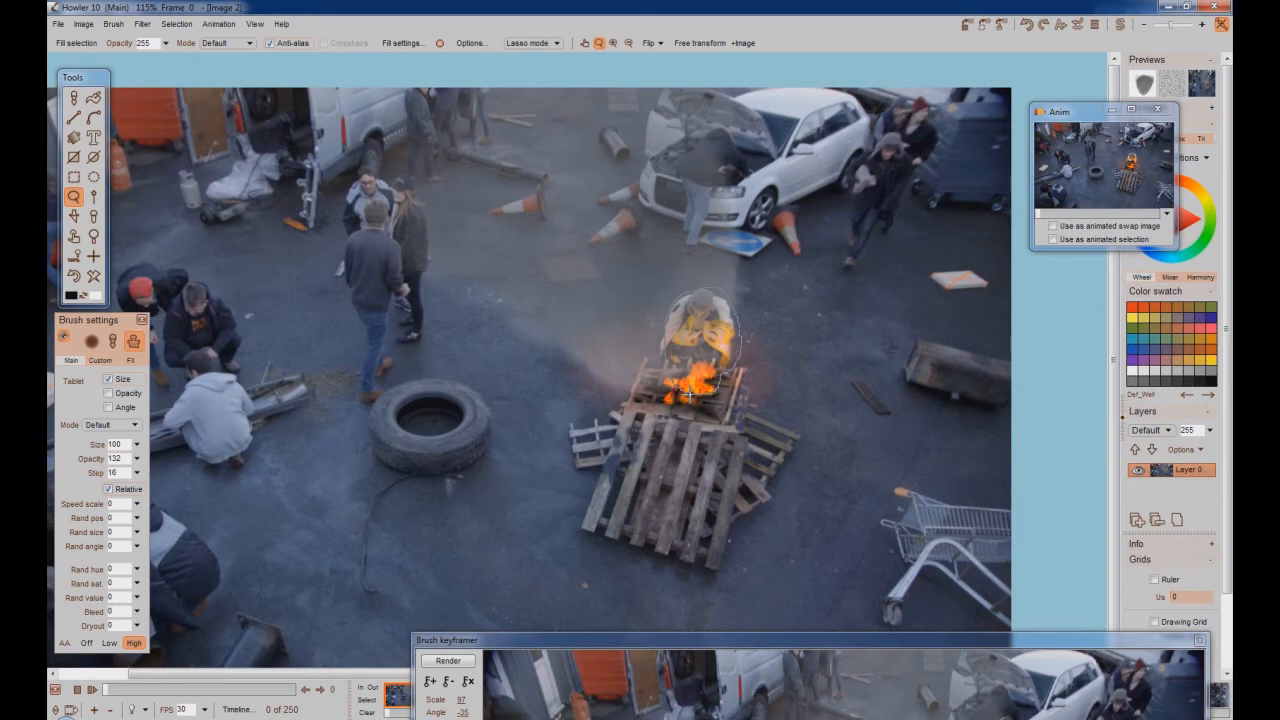
pyautogui.moveTo(693, 395); pyautogui.dragTo(695, 394)
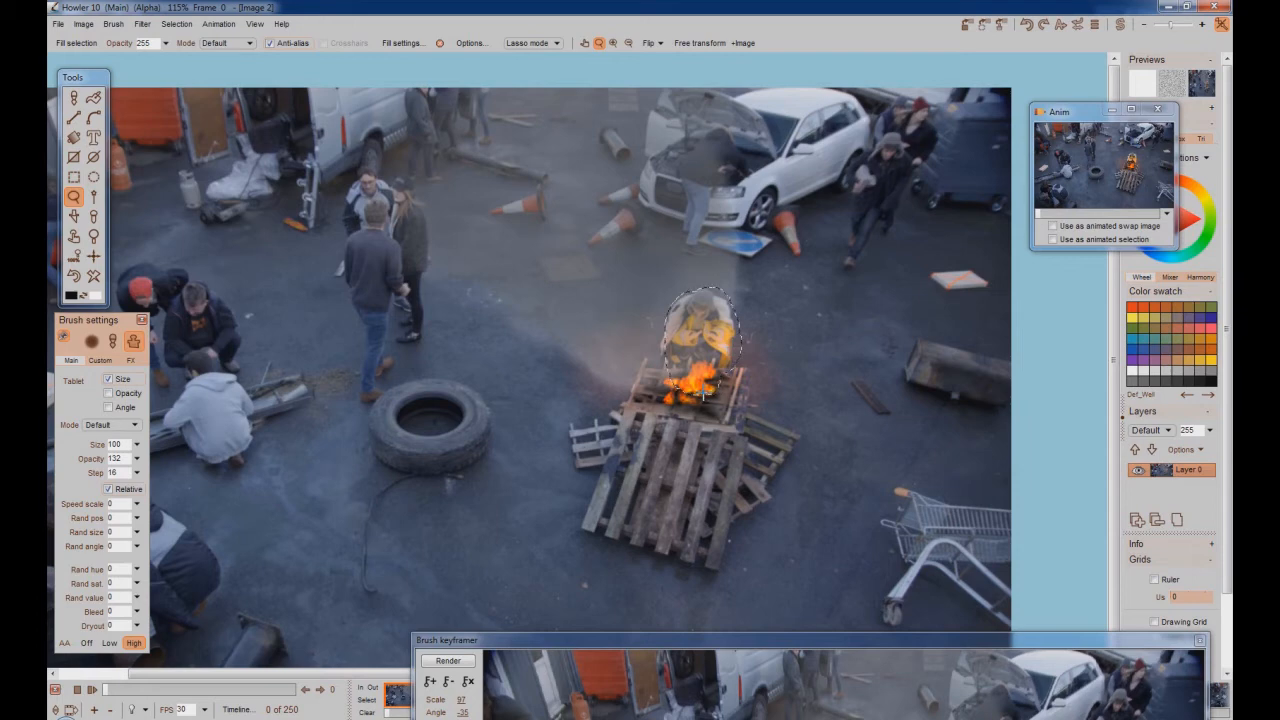
pyautogui.moveTo(707, 396)
pyautogui.mouseDown()
pyautogui.moveTo(674, 410)
pyautogui.moveTo(669, 370)
pyautogui.mouseUp()
pyautogui.click(177, 29)
pyautogui.click(235, 178)
pyautogui.moveTo(390, 297); pyautogui.dragTo(445, 297)
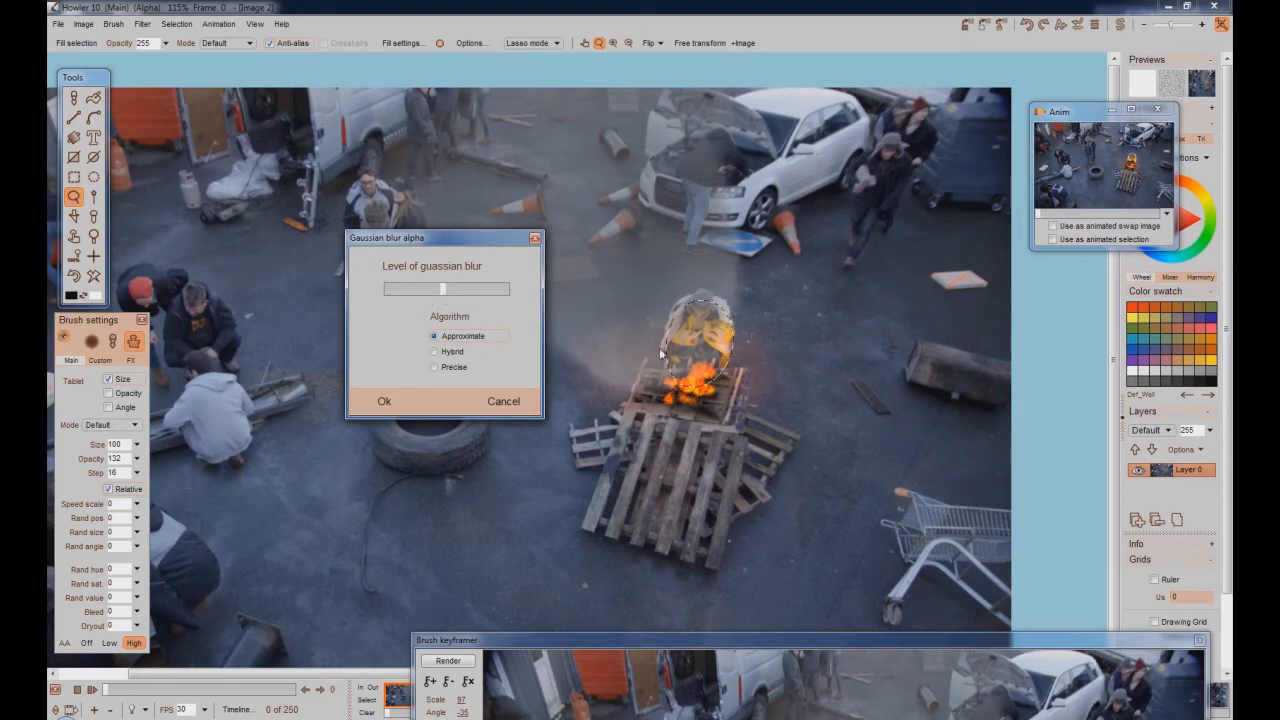
# Step: Store the softened selection as an alpha and place it beside the fire for inspection
pyautogui.click(175, 24)
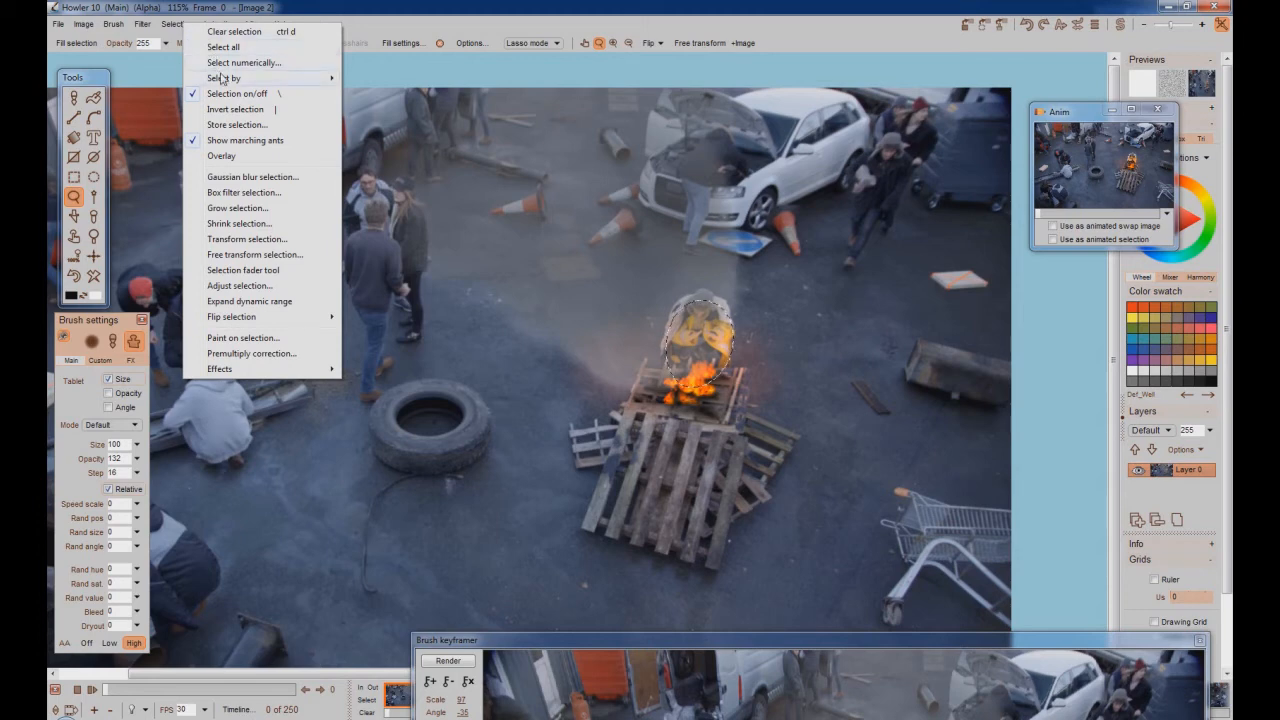
pyautogui.click(233, 125)
pyautogui.moveTo(240, 473); pyautogui.dragTo(862, 180)
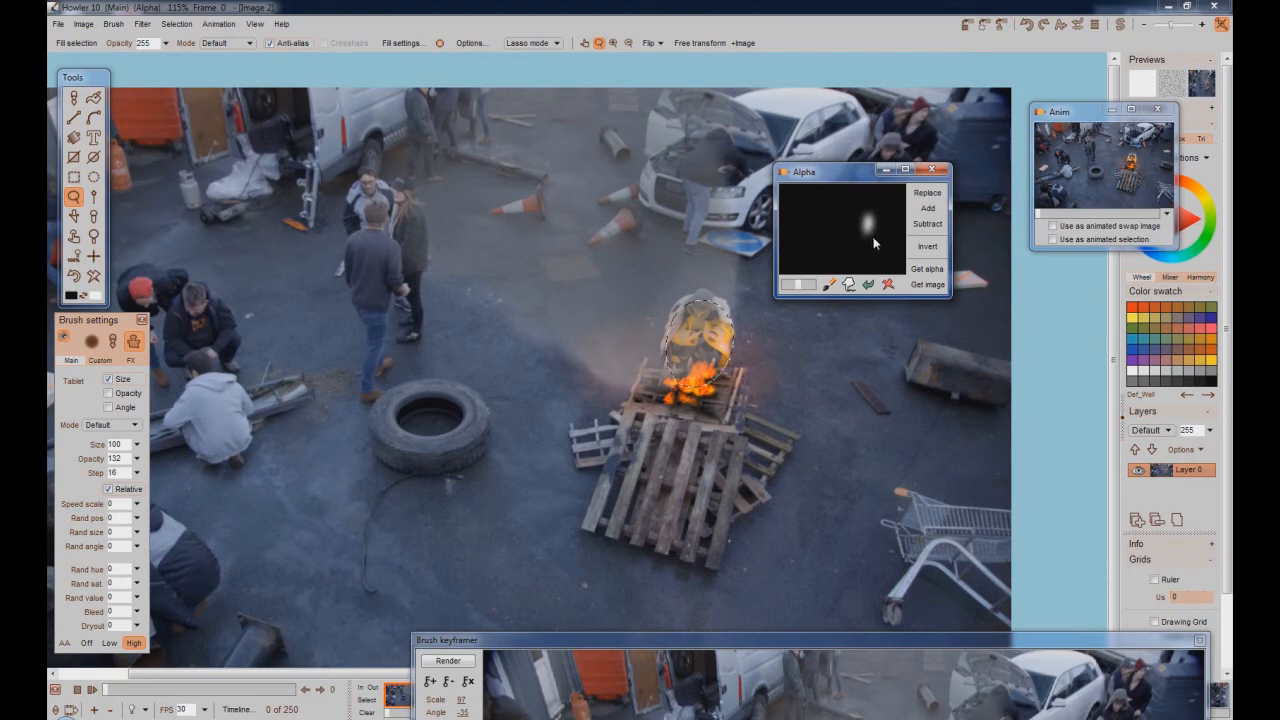
# Step: Apply a second Gaussian blur to the selection around the burning figure using the Approximate algorithm
pyautogui.click(178, 25)
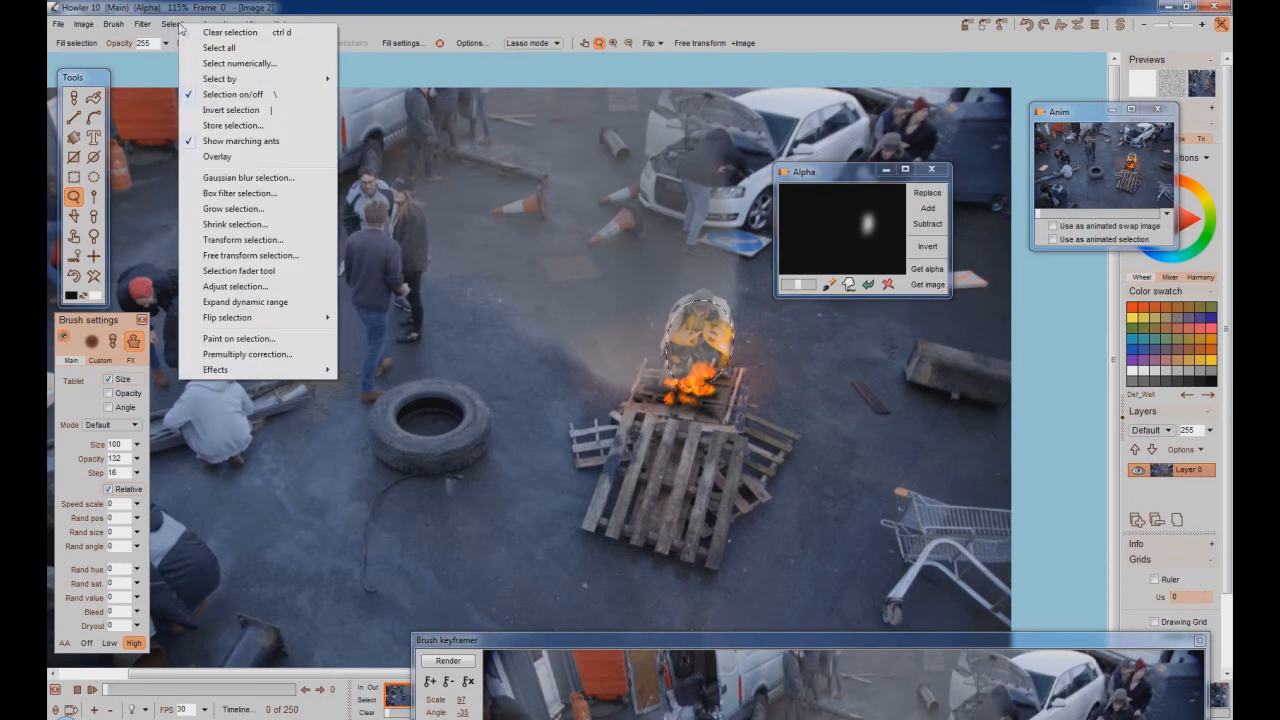
pyautogui.click(250, 178)
pyautogui.moveTo(650, 273); pyautogui.dragTo(408, 260)
pyautogui.moveTo(342, 312); pyautogui.dragTo(394, 319)
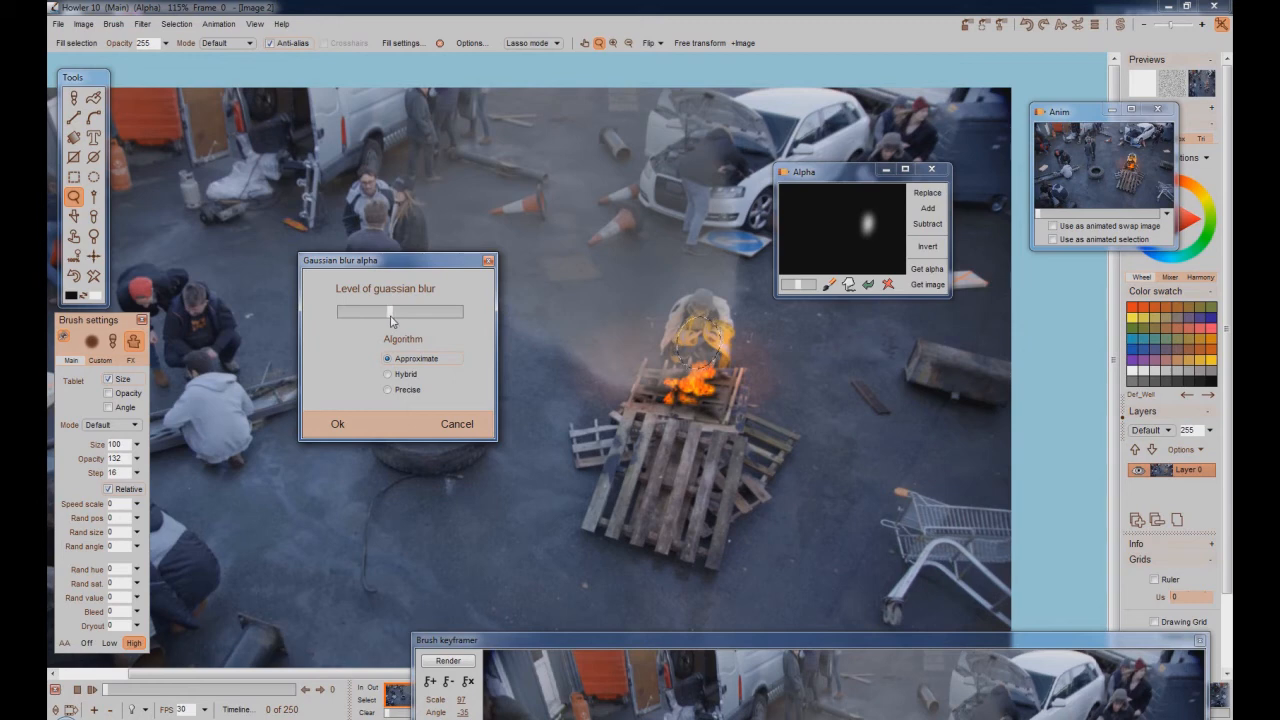
pyautogui.click(354, 437)
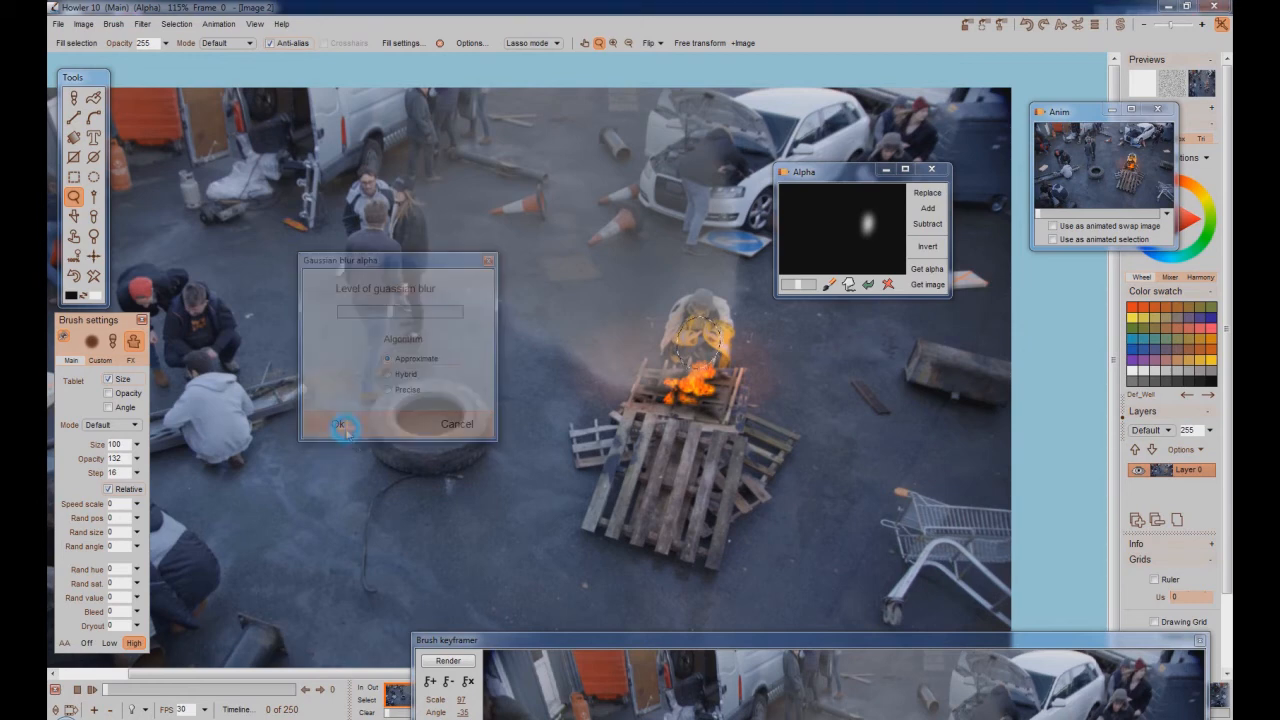
# Step: Store the reblurred selection for comparison with the first stored alpha, then close both alphas
pyautogui.click(170, 25)
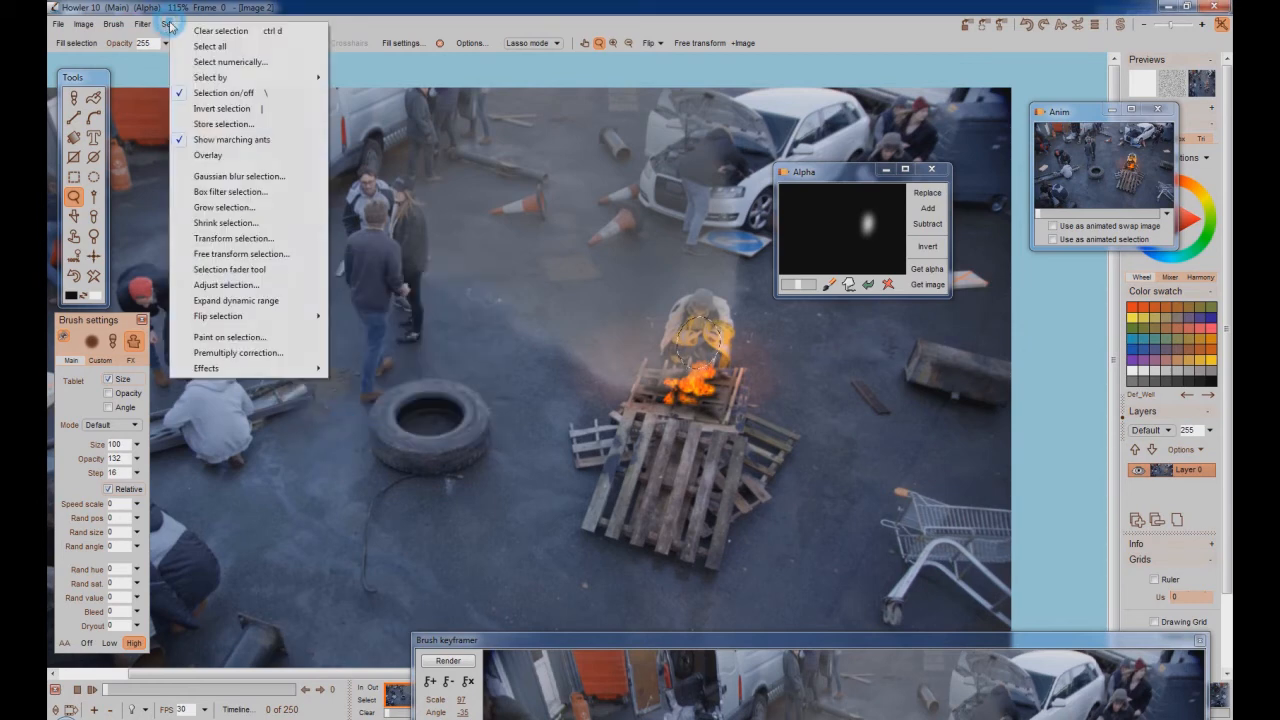
pyautogui.click(230, 124)
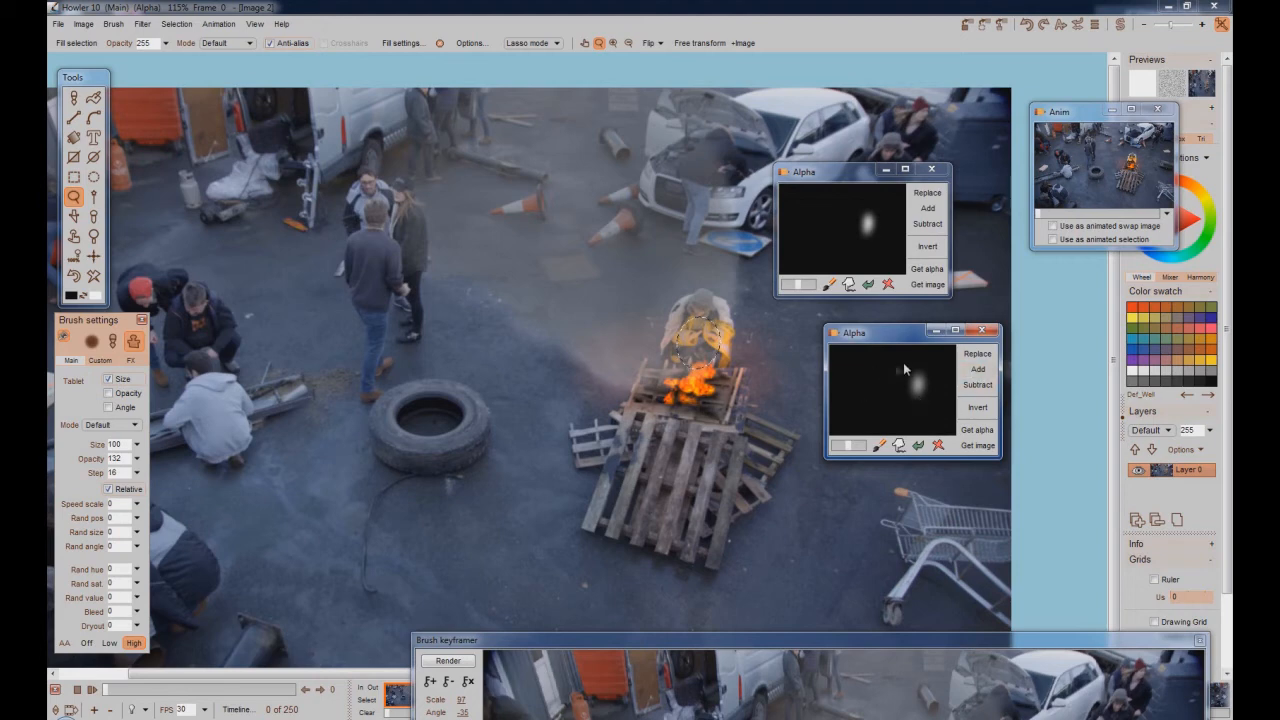
pyautogui.click(981, 330)
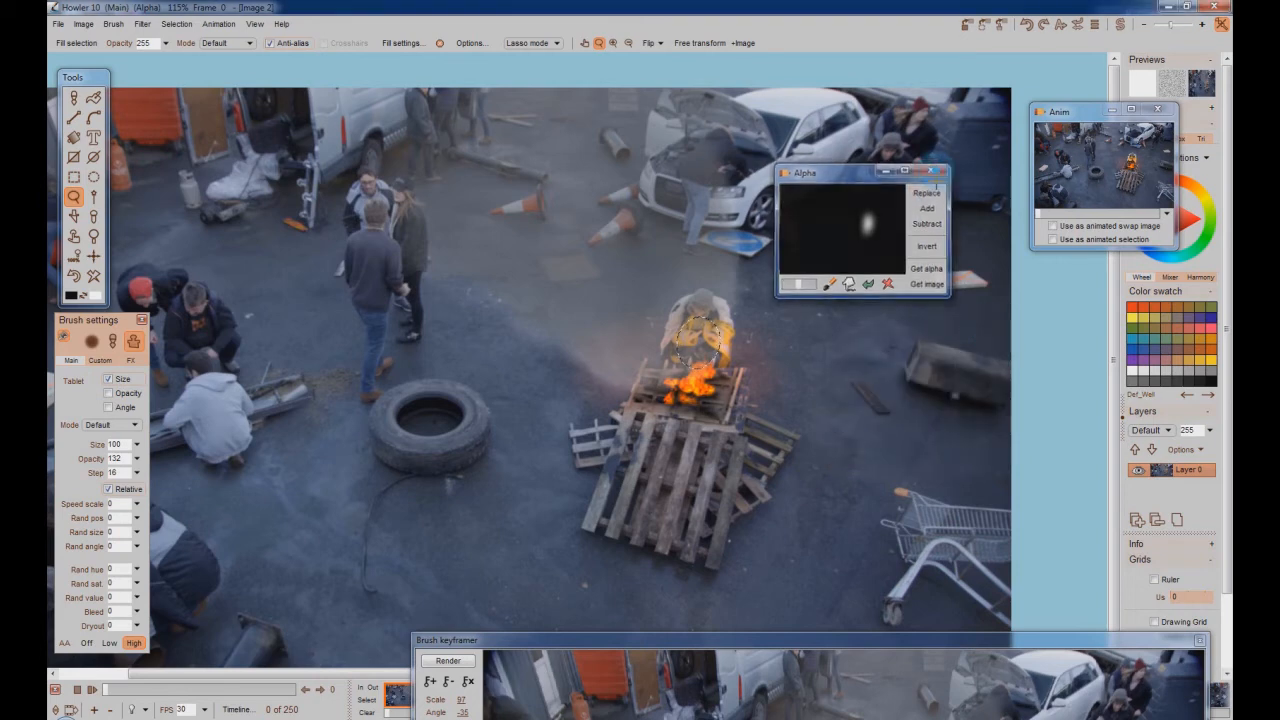
pyautogui.click(934, 174)
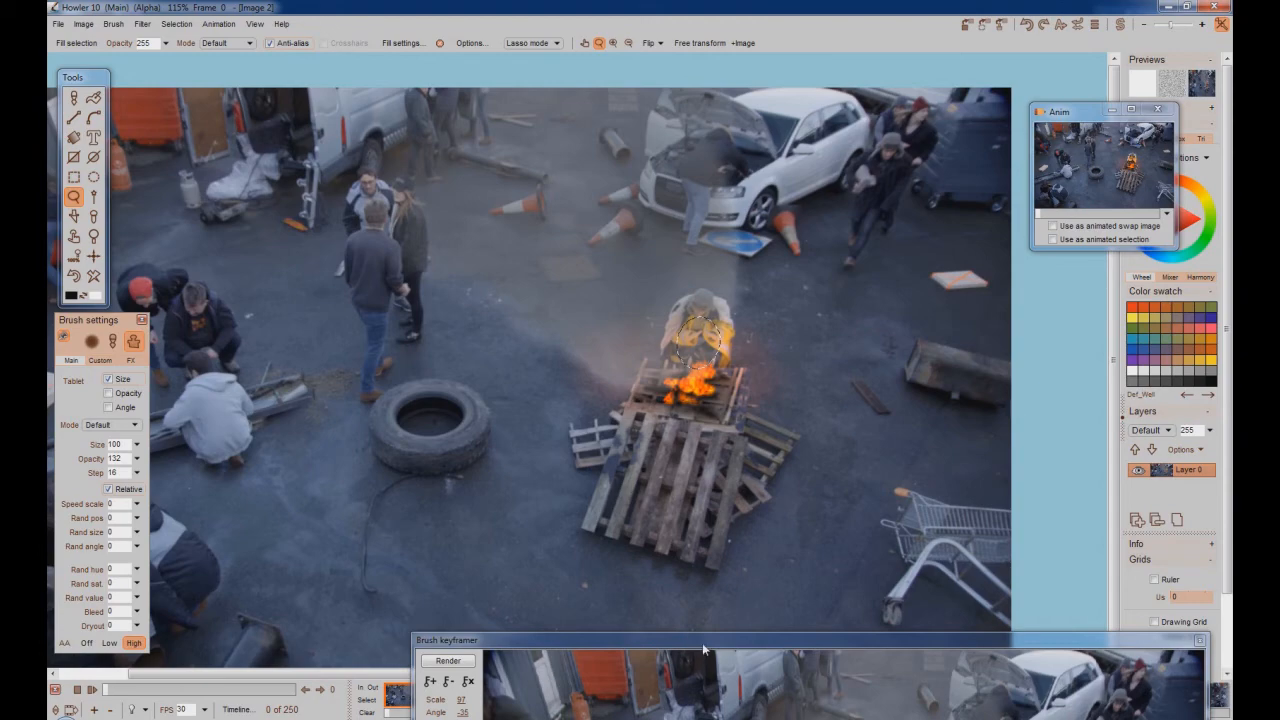
# Step: Invert the softened selection so that the area outside the burning figure is selected
pyautogui.moveTo(703, 649); pyautogui.dragTo(437, 82)
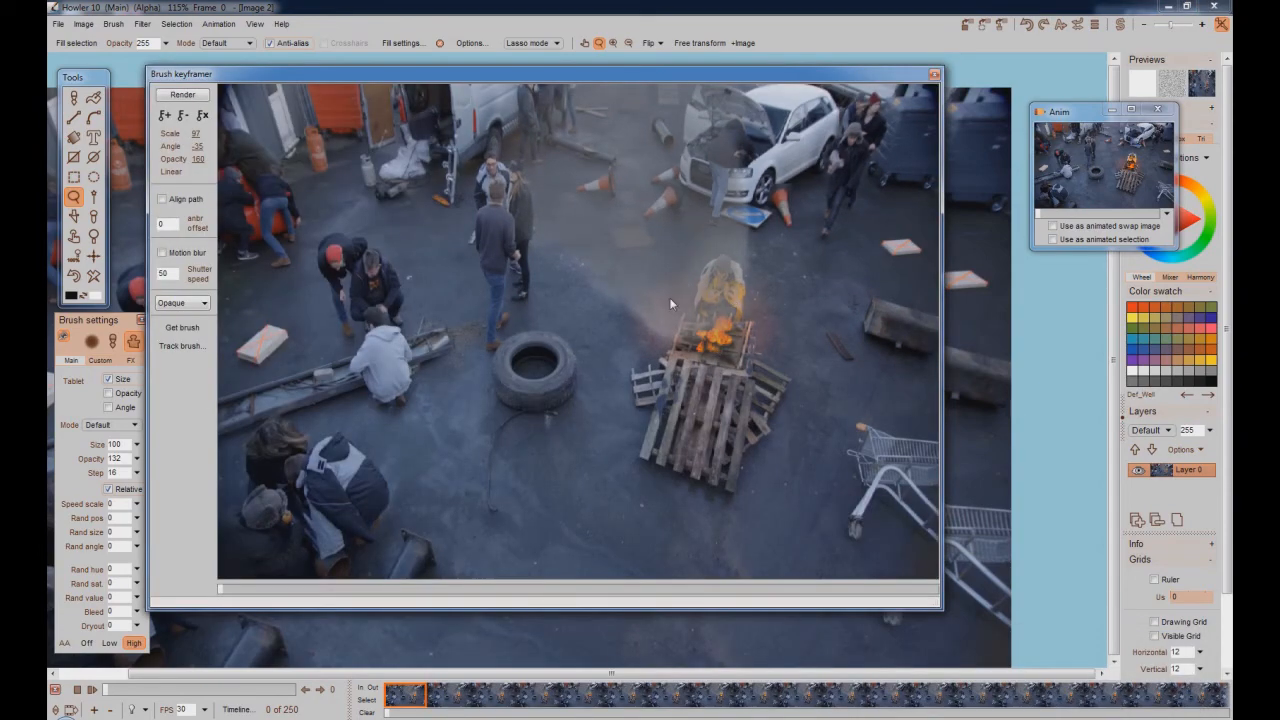
pyautogui.moveTo(858, 80); pyautogui.dragTo(884, 614)
pyautogui.click(177, 24)
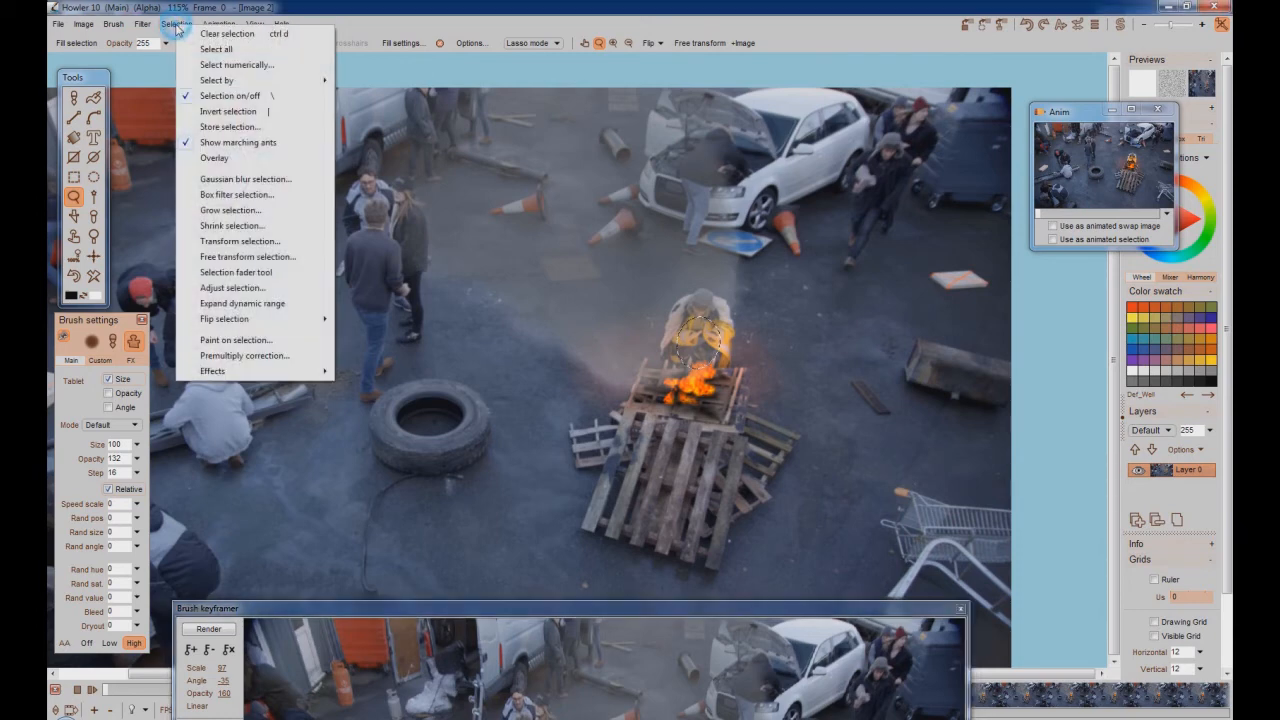
pyautogui.click(228, 112)
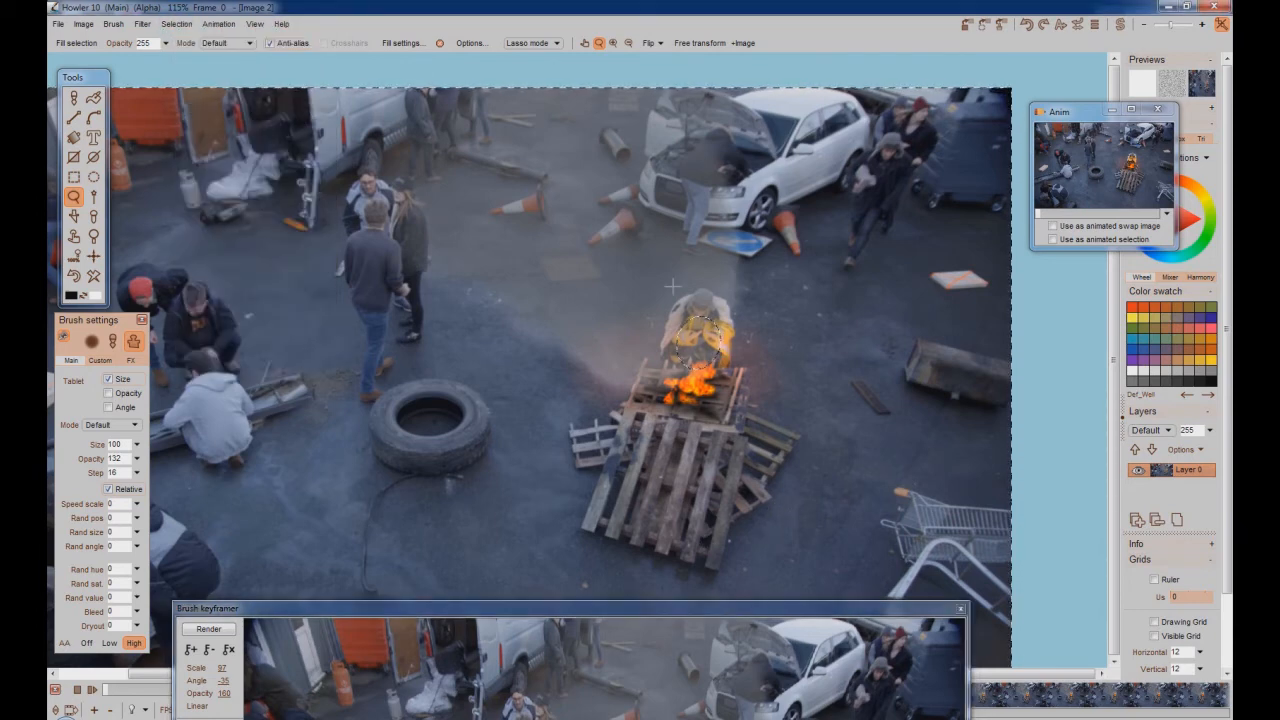
# Step: Position the smoke brush above the pallet fire and keyframe it at frame 0 with scale 66, angle -28 and opacity 99
pyautogui.moveTo(641, 609)
pyautogui.mouseDown()
pyautogui.moveTo(637, 203)
pyautogui.moveTo(596, 96)
pyautogui.moveTo(631, 129)
pyautogui.mouseUp()
pyautogui.moveTo(682, 389)
pyautogui.mouseDown()
pyautogui.moveTo(695, 321)
pyautogui.moveTo(642, 229)
pyautogui.moveTo(669, 250)
pyautogui.mouseUp()
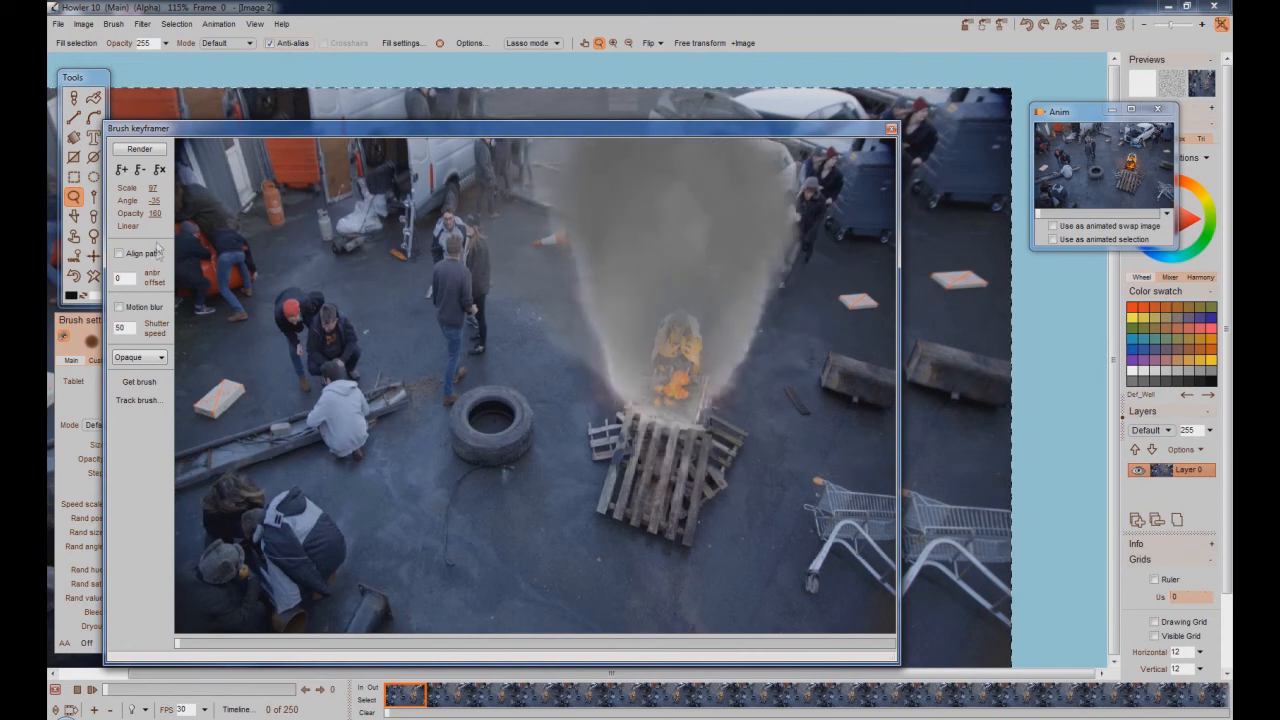
pyautogui.moveTo(156, 203)
pyautogui.mouseDown()
pyautogui.moveTo(138, 205)
pyautogui.moveTo(163, 189)
pyautogui.mouseUp()
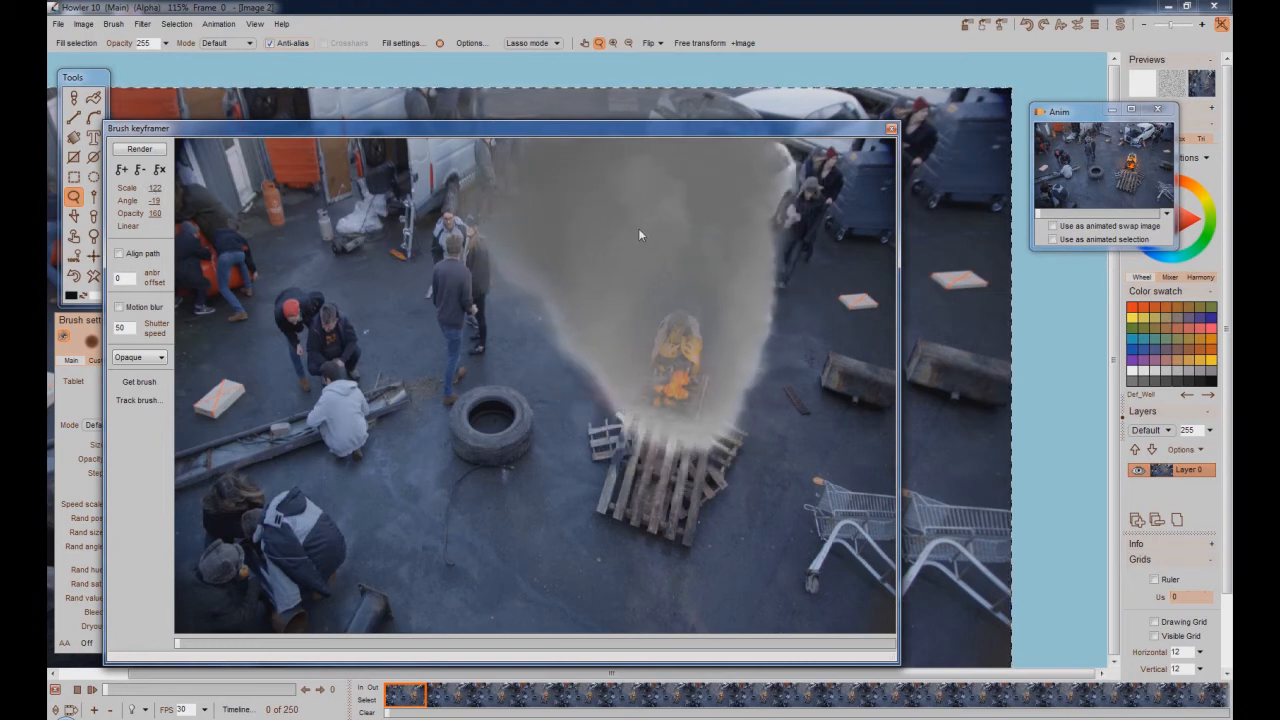
pyautogui.moveTo(157, 213); pyautogui.dragTo(132, 216)
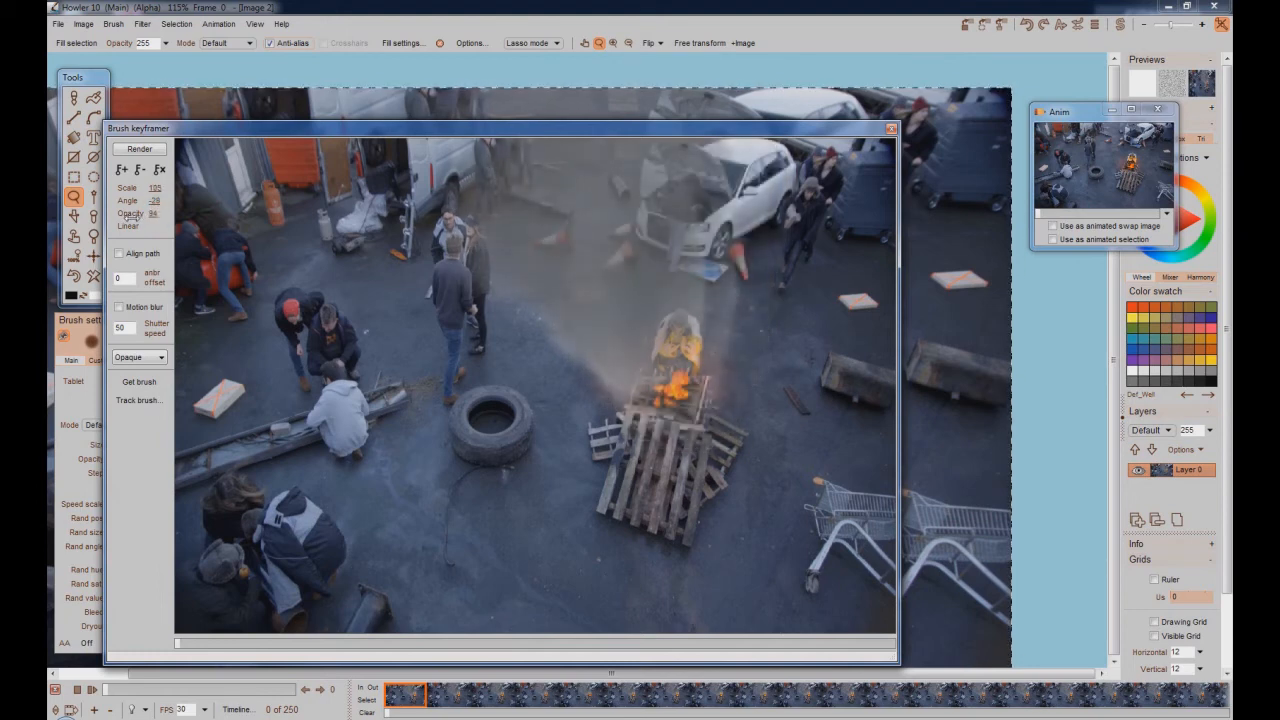
pyautogui.moveTo(122, 219); pyautogui.dragTo(119, 220)
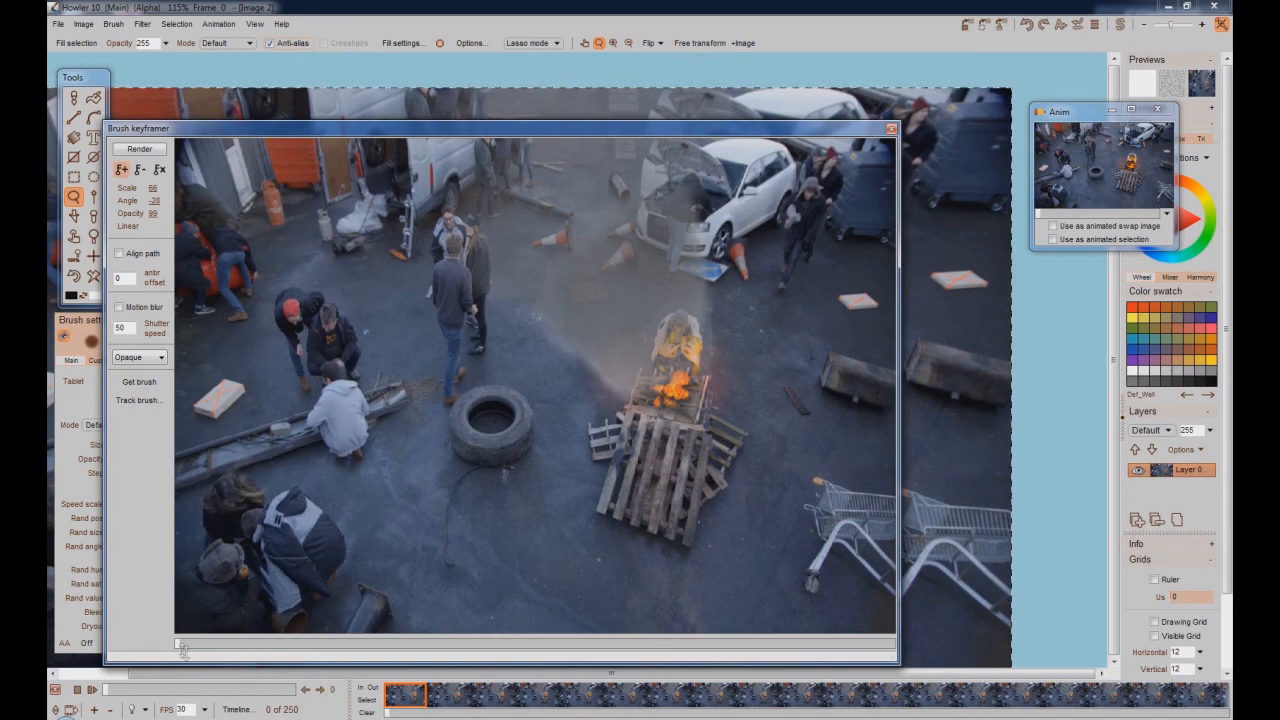
# Step: Keyframe the smoke brush on frame 151 with scale 72, angle -38 and opacity 94
pyautogui.moveTo(177, 649)
pyautogui.mouseDown()
pyautogui.moveTo(583, 671)
pyautogui.moveTo(165, 662)
pyautogui.mouseUp()
pyautogui.moveTo(152, 214); pyautogui.dragTo(178, 215)
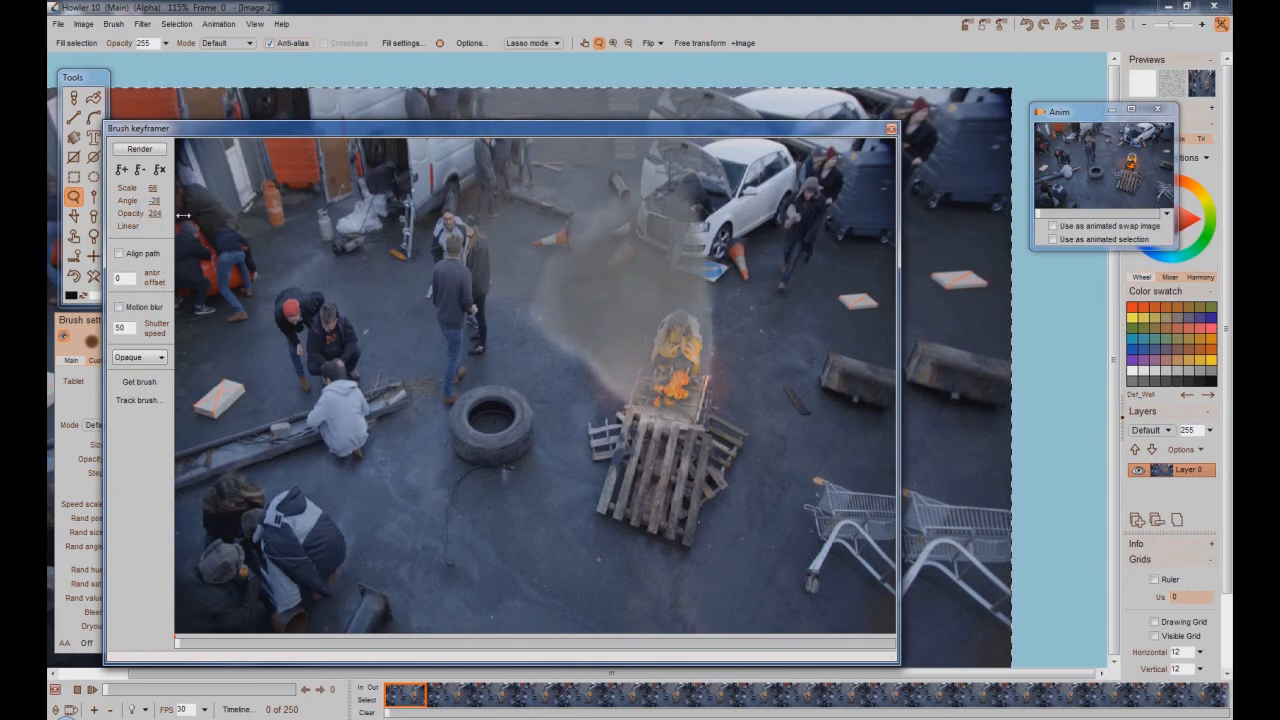
pyautogui.moveTo(176, 642); pyautogui.dragTo(611, 645)
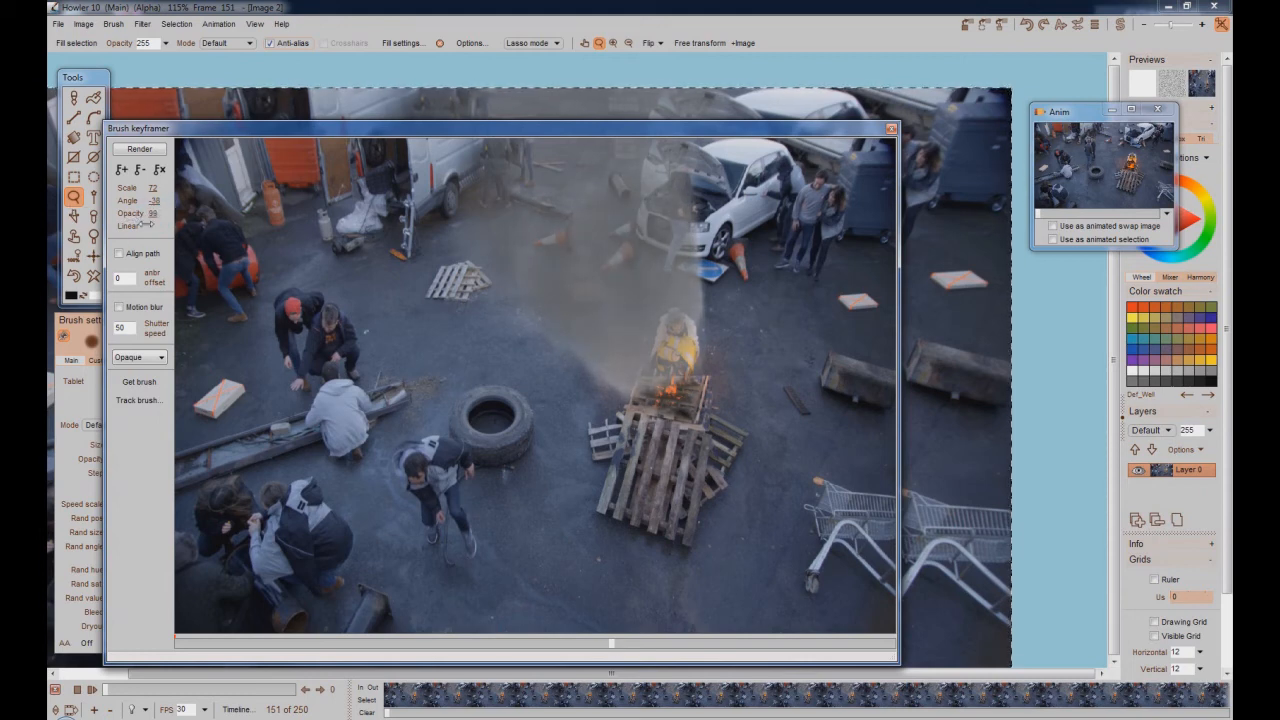
pyautogui.click(122, 171)
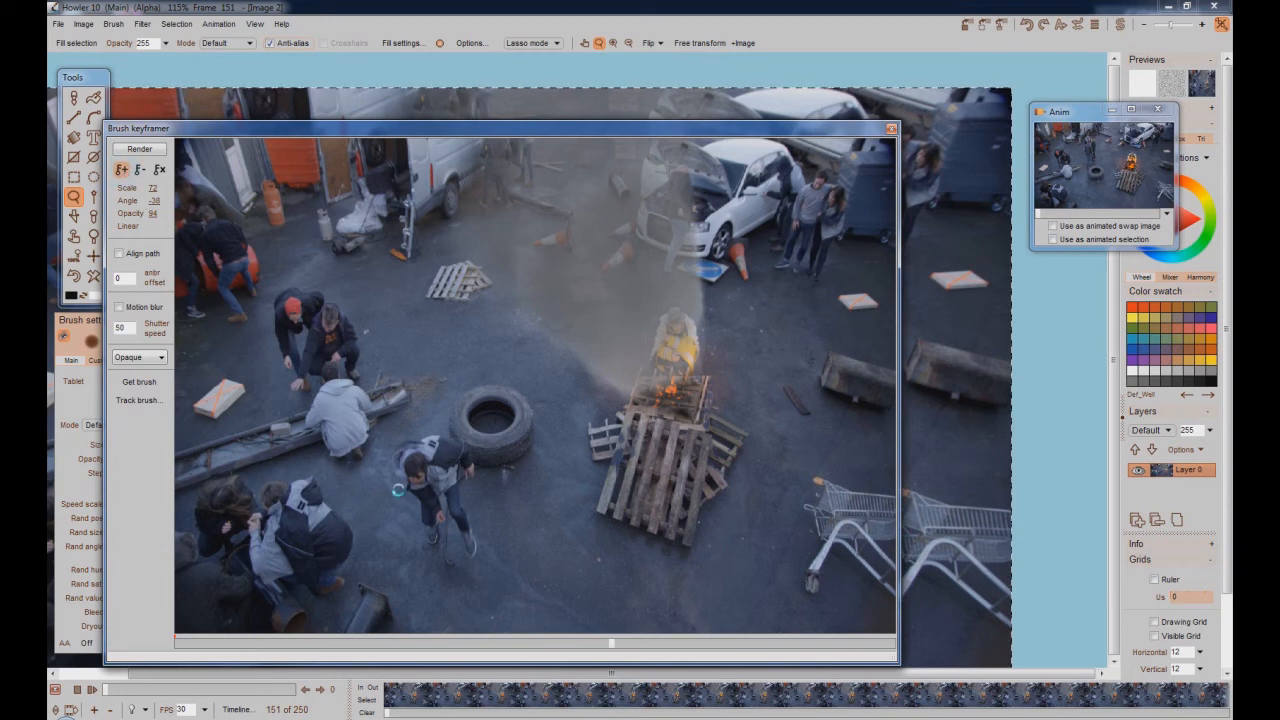
# Step: Keyframe the smoke's opacity at 145 on frame 188 and 102 on frame 241
pyautogui.click(720, 646)
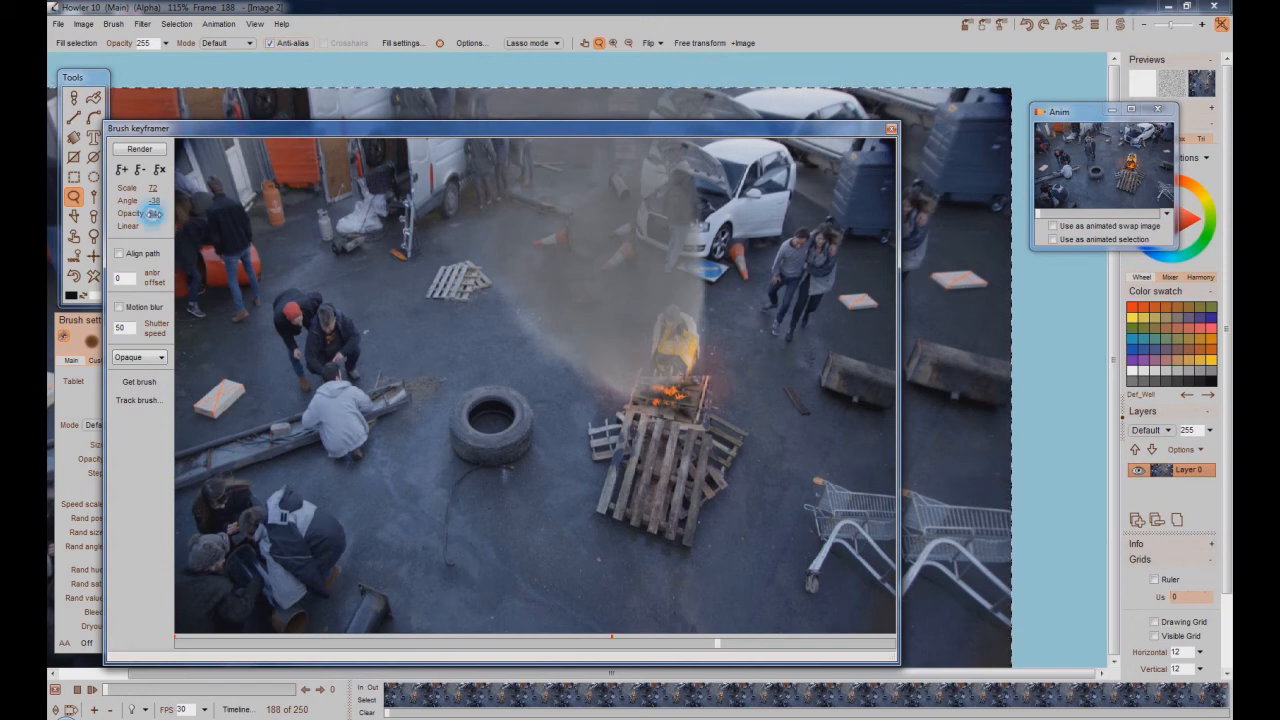
pyautogui.moveTo(152, 213); pyautogui.dragTo(170, 214)
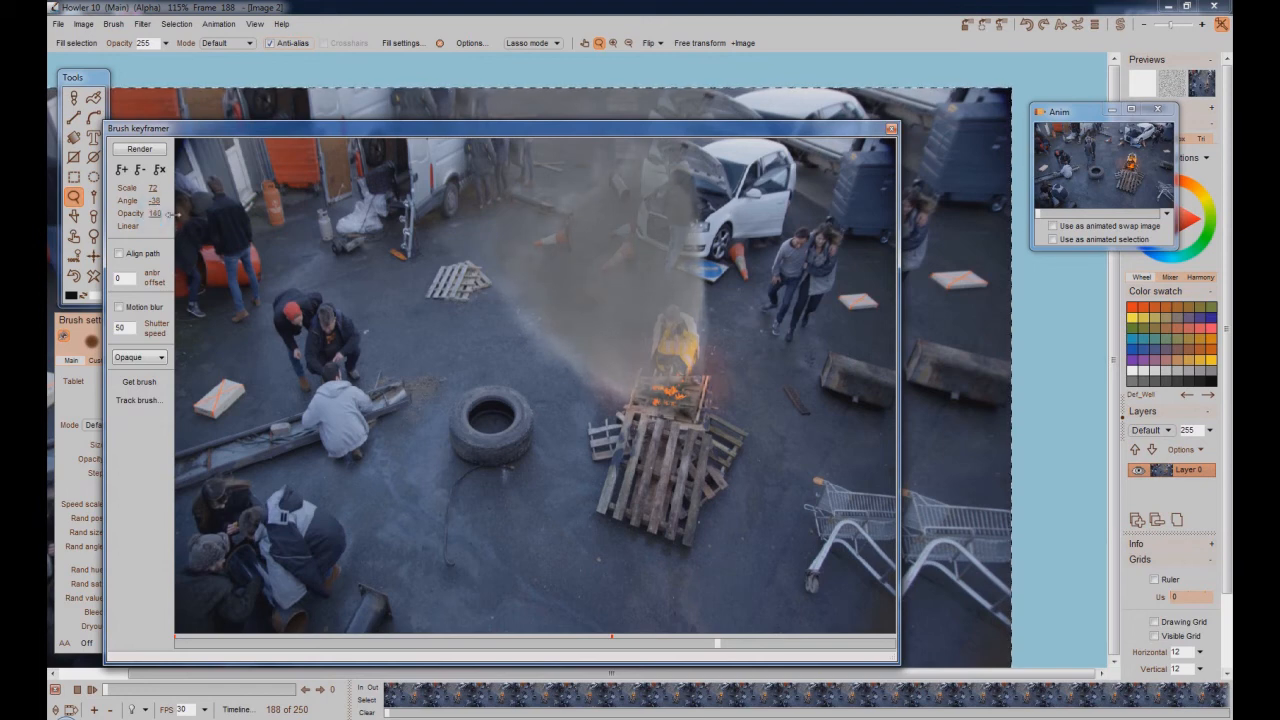
pyautogui.click(122, 171)
pyautogui.click(858, 648)
pyautogui.moveTo(863, 652); pyautogui.dragTo(872, 654)
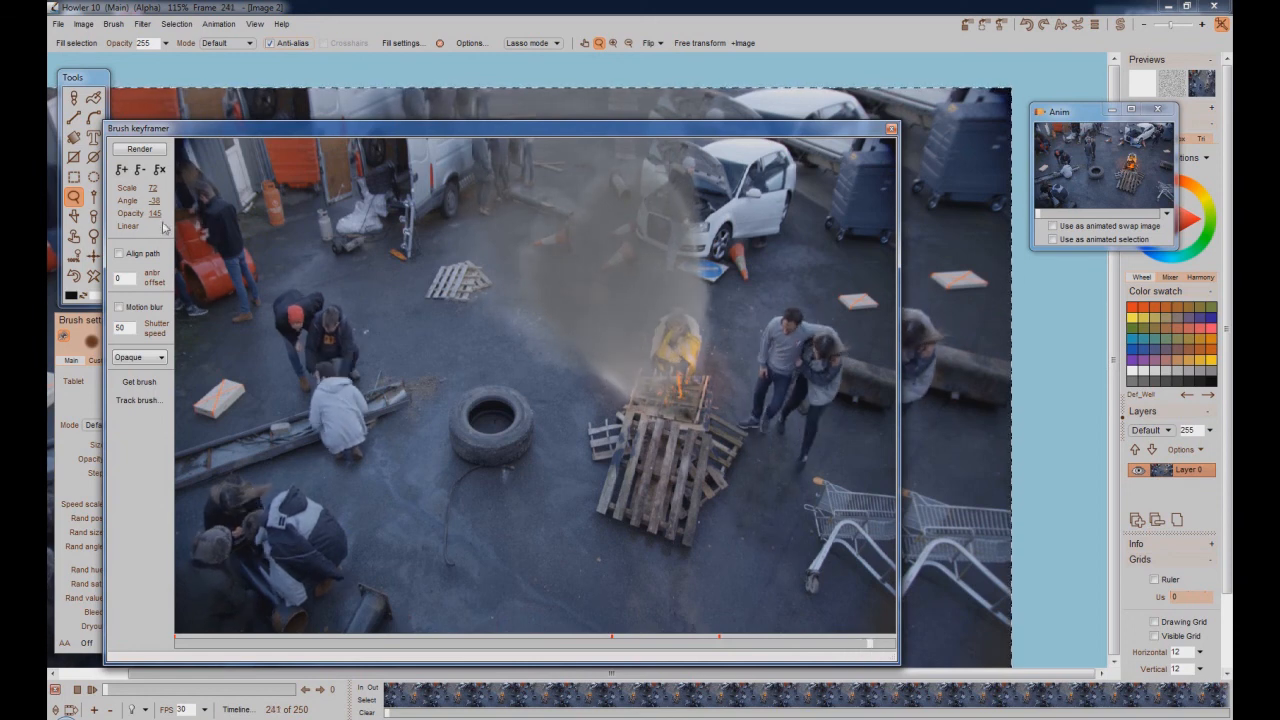
pyautogui.moveTo(159, 214); pyautogui.dragTo(151, 214)
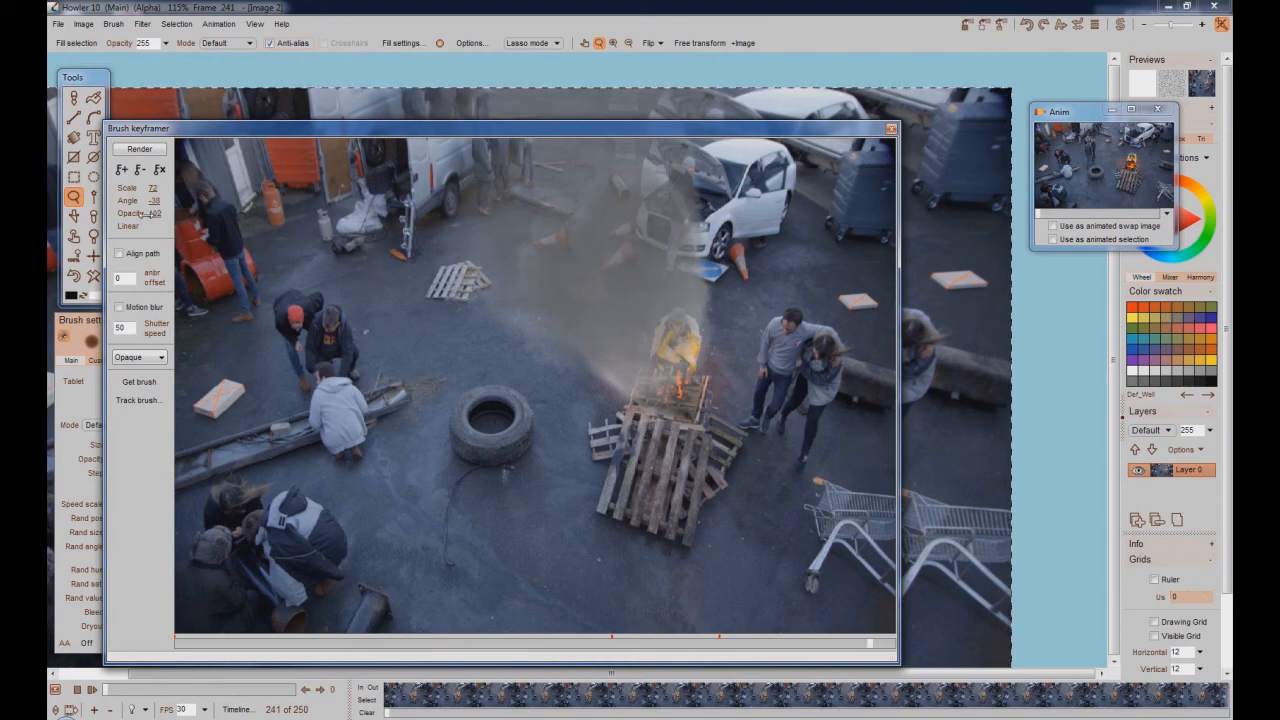
pyautogui.click(121, 169)
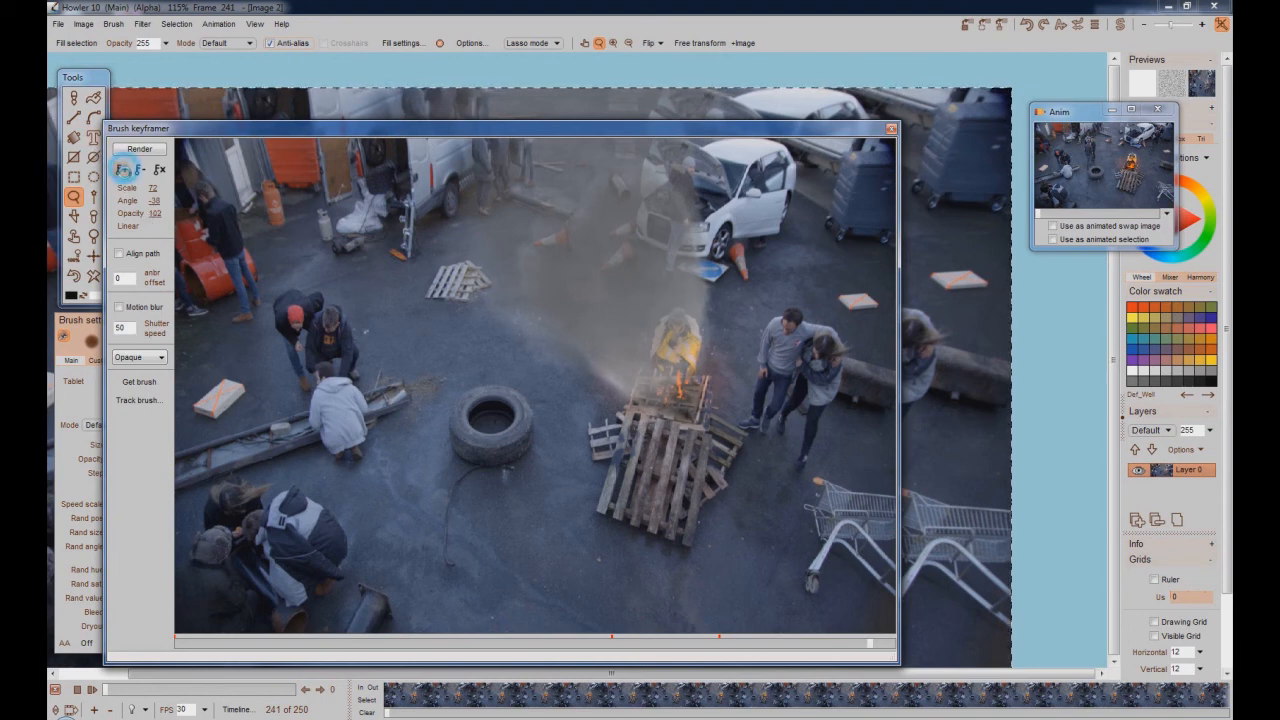
# Step: Return to the start of the animation and render the masked, keyframed smoke brush through it
pyautogui.click(399, 648)
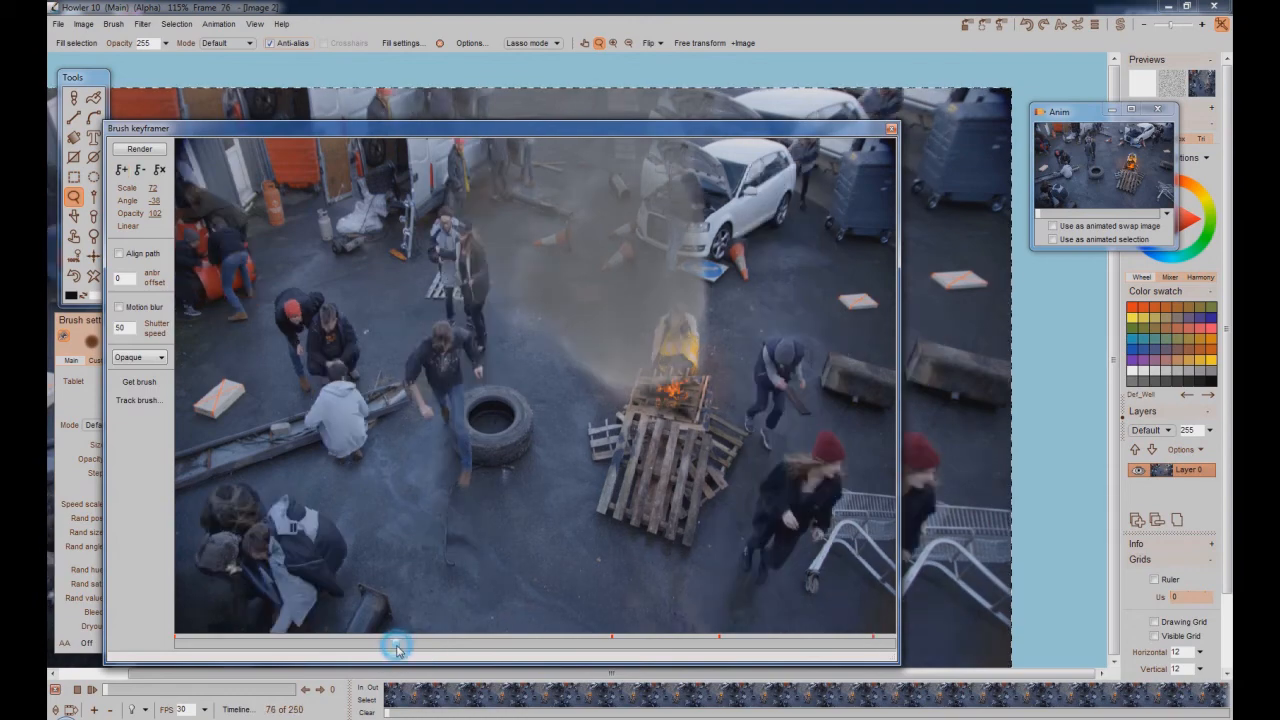
pyautogui.moveTo(397, 651)
pyautogui.mouseDown()
pyautogui.moveTo(440, 651)
pyautogui.moveTo(298, 652)
pyautogui.moveTo(587, 662)
pyautogui.moveTo(207, 652)
pyautogui.mouseUp()
pyautogui.click(156, 151)
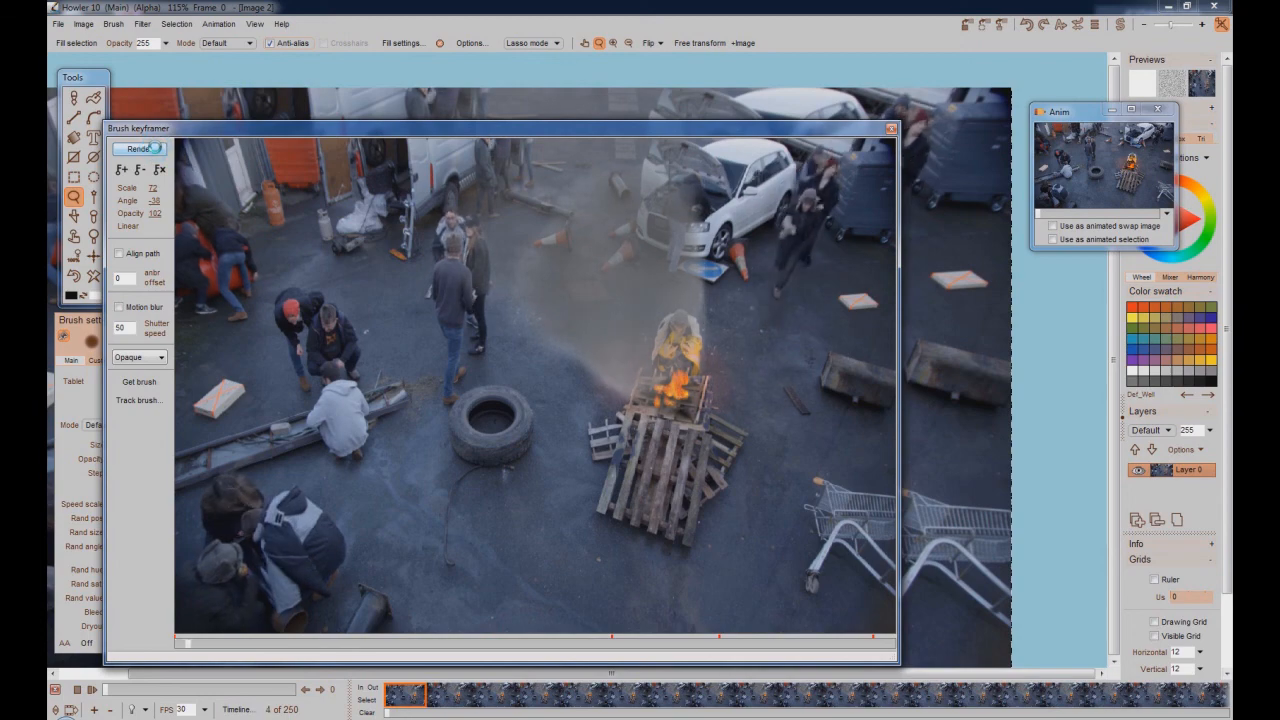